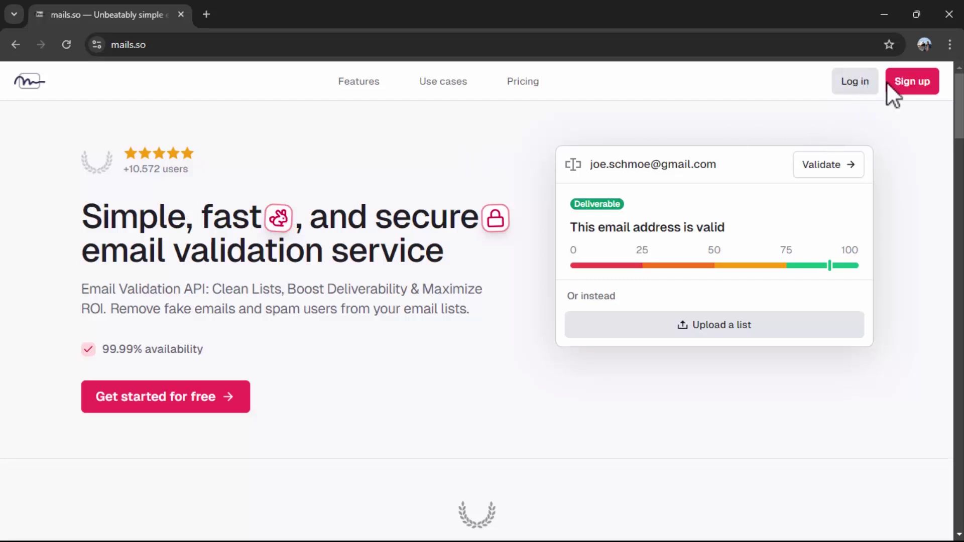
- Log in to mails.so with a Google account to reach the Single email validation page
click(849, 86)
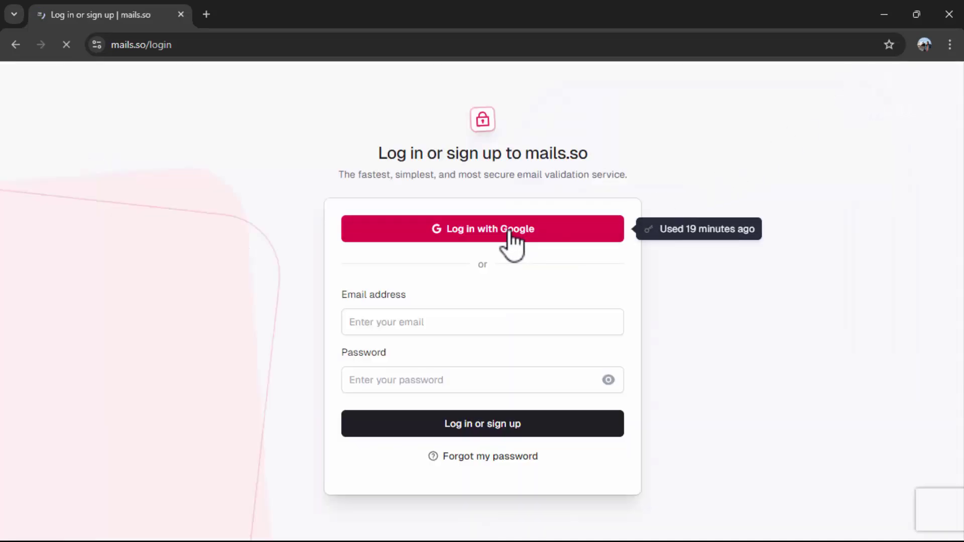
click(508, 229)
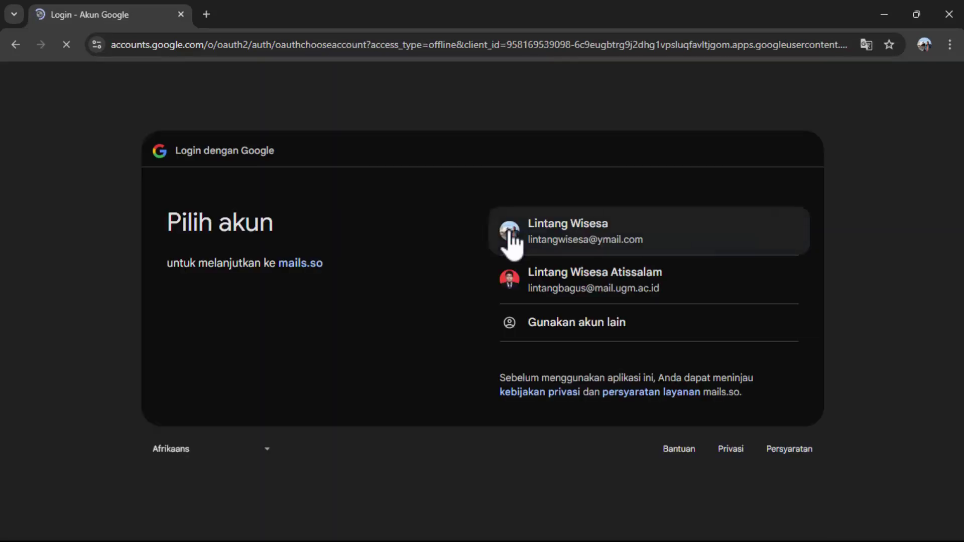
click(708, 237)
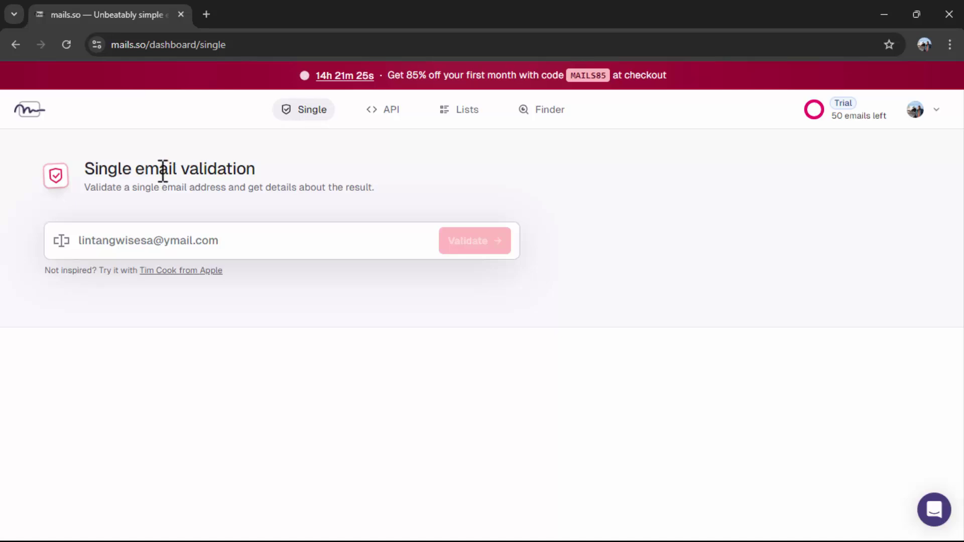
- Enter the university email address in the Single email validation field and validate it
click(213, 250)
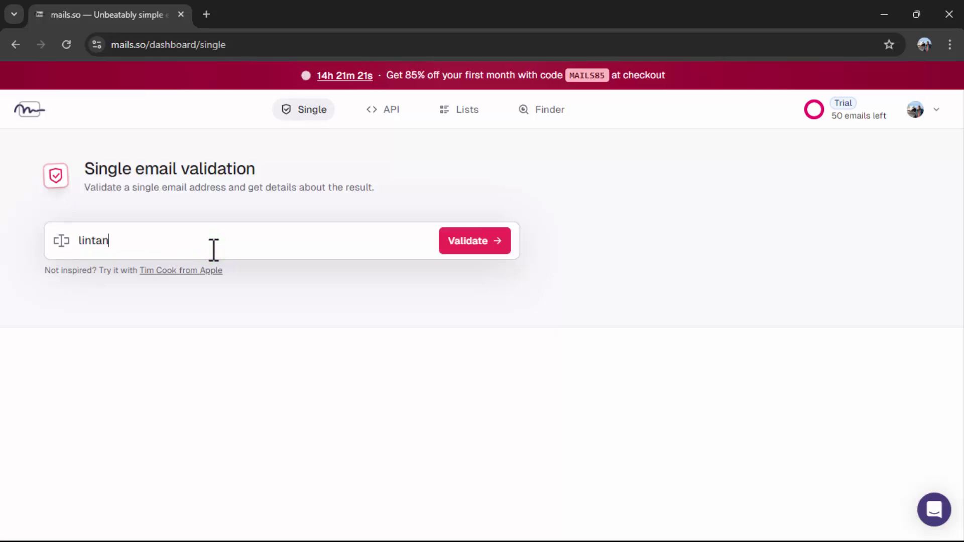
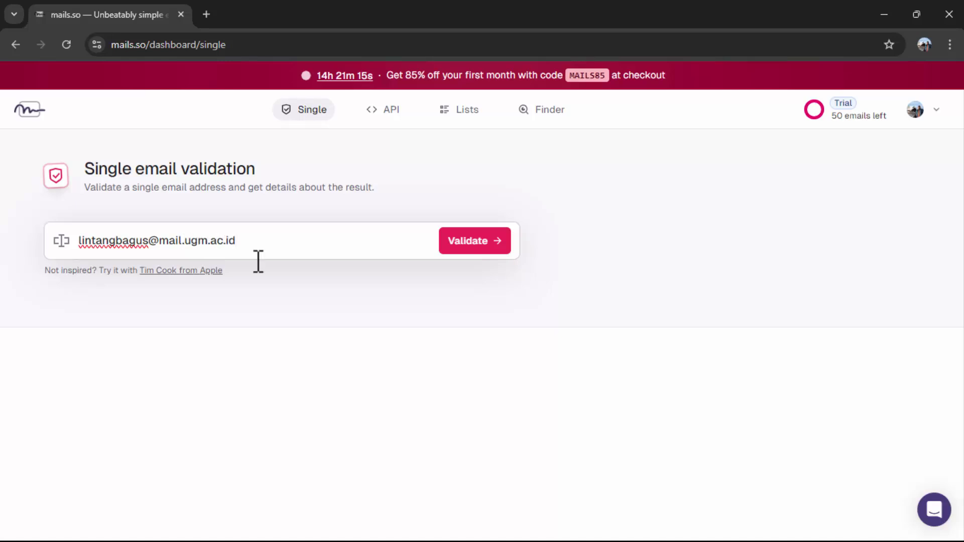
click(485, 241)
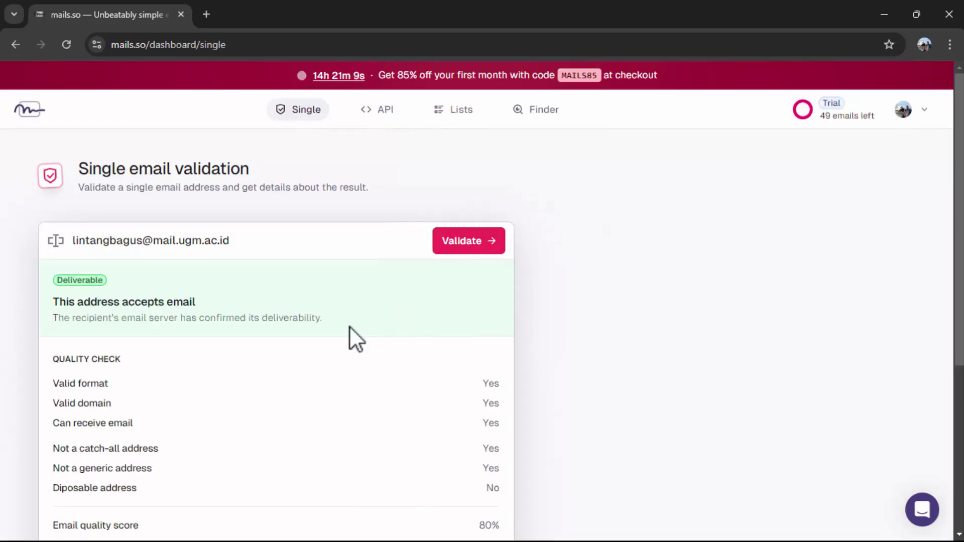
- Review the Deliverable status, the 'accepts email' heading, and the username and domain attributes
scroll(348, 327, down, 1)
scroll(348, 327, down, 1)
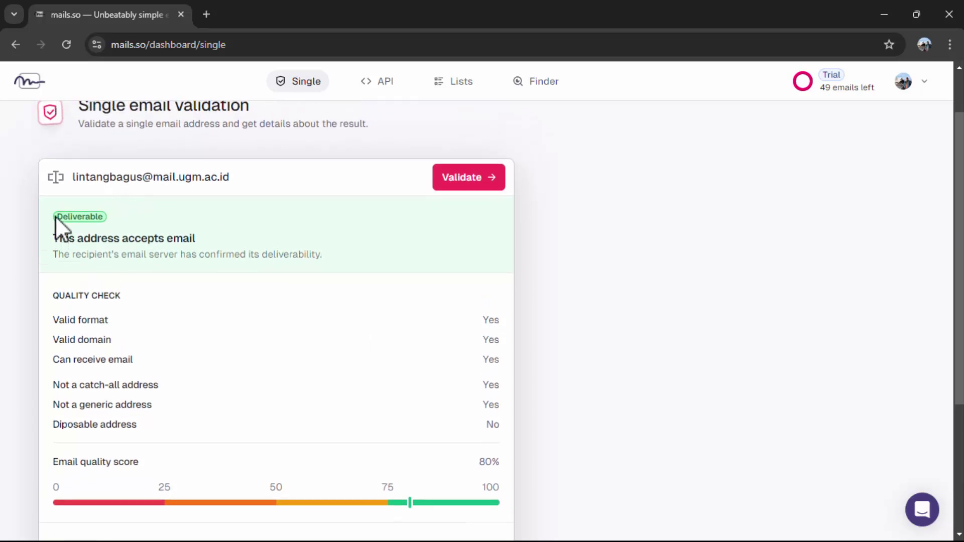
drag(62, 216, 104, 221)
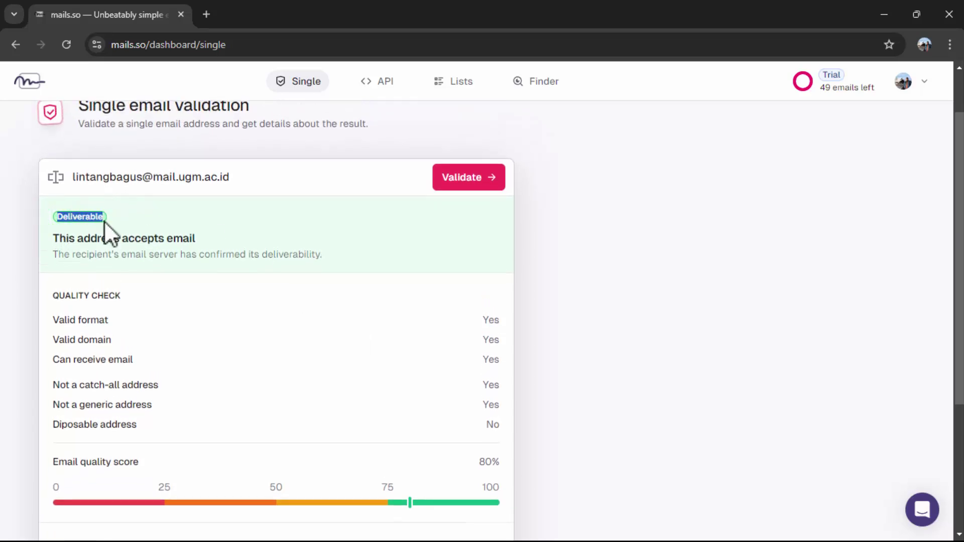
click(136, 221)
drag(52, 239, 187, 240)
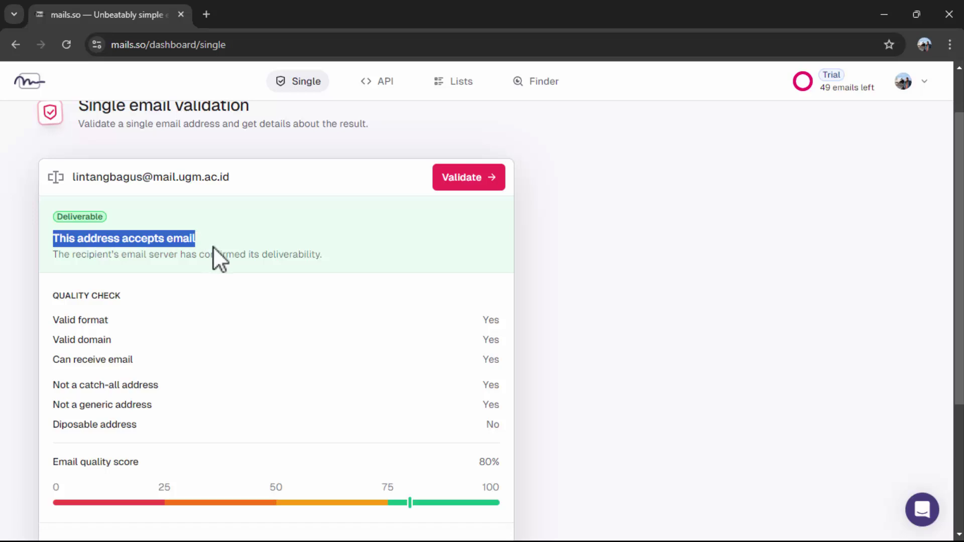
scroll(213, 246, down, 2)
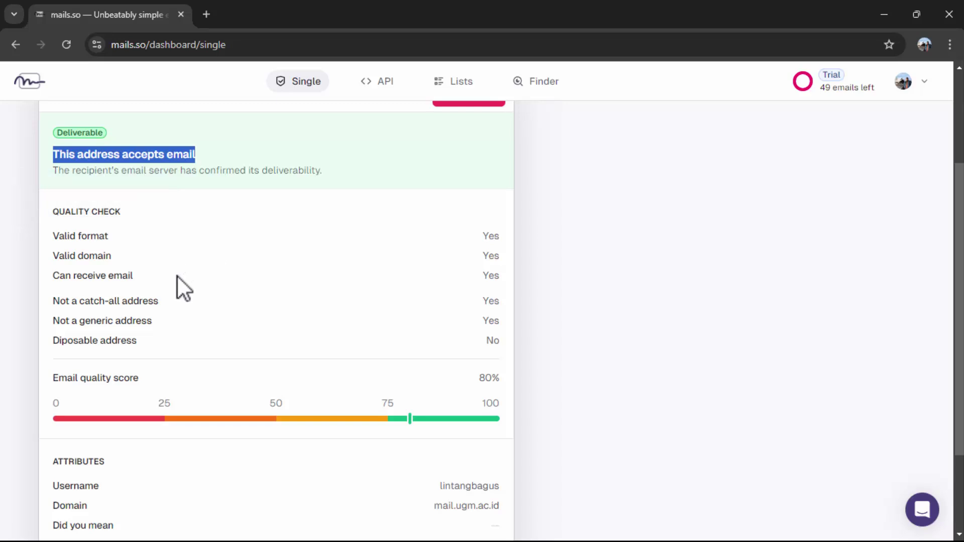
scroll(176, 275, down, 3)
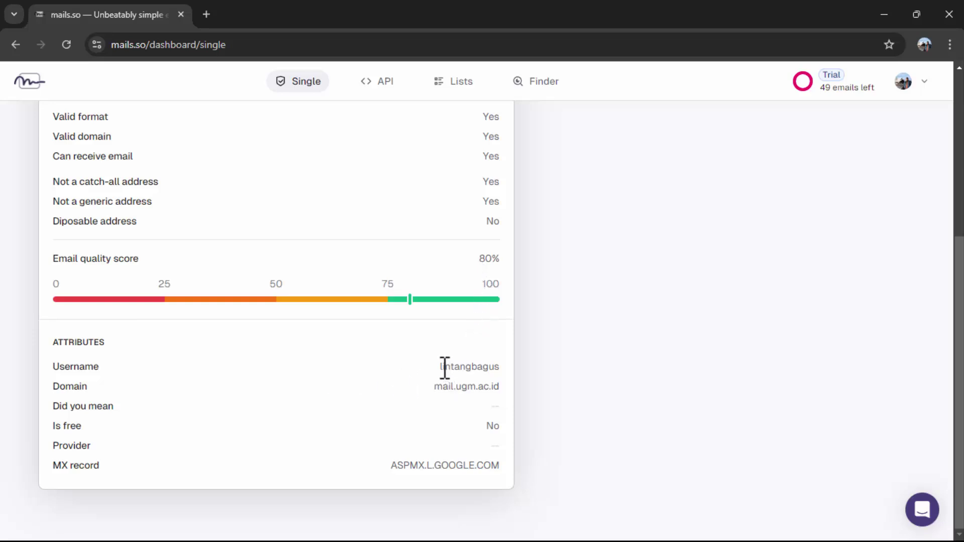
drag(437, 369, 509, 388)
click(432, 390)
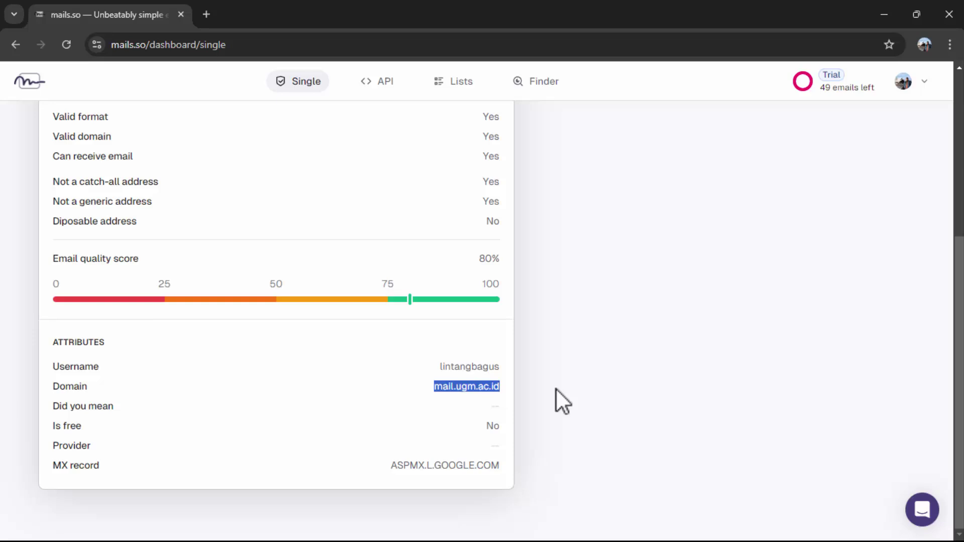
scroll(555, 388, up, 5)
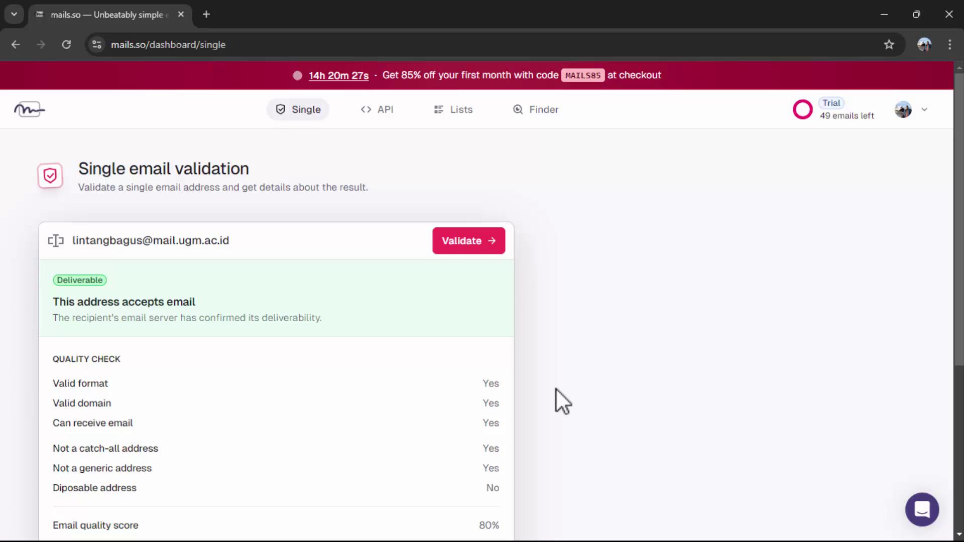
- Browse the Lists, Finder and API pages, then open the account menu
click(458, 110)
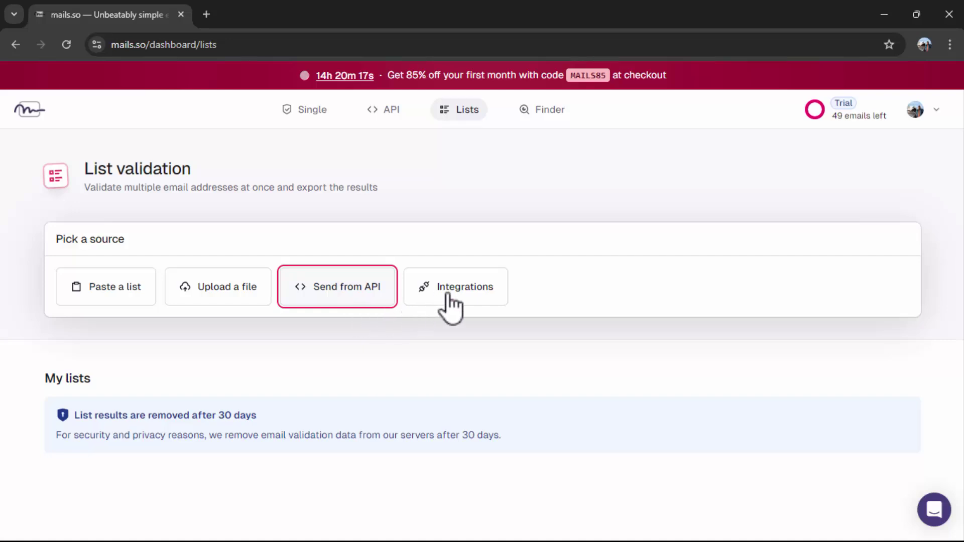
click(555, 112)
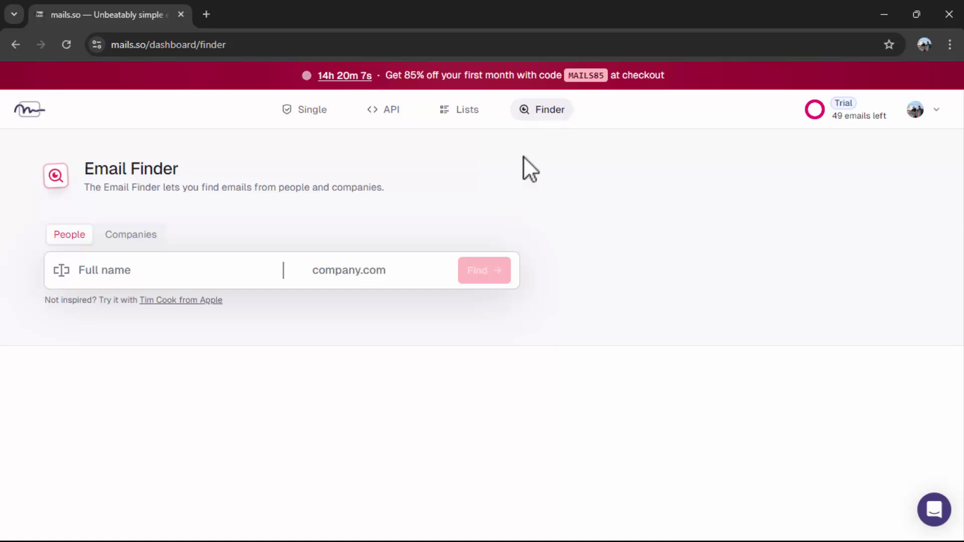
click(373, 114)
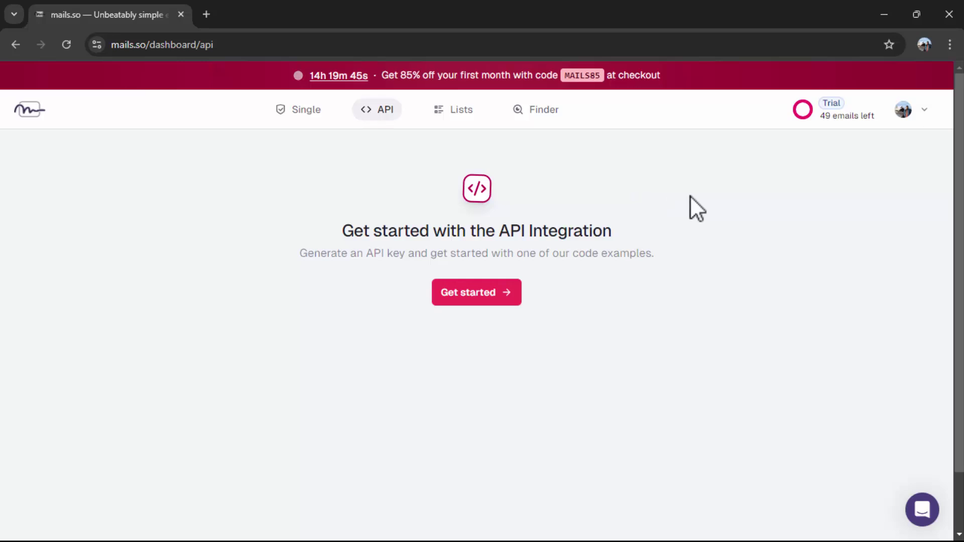
click(926, 108)
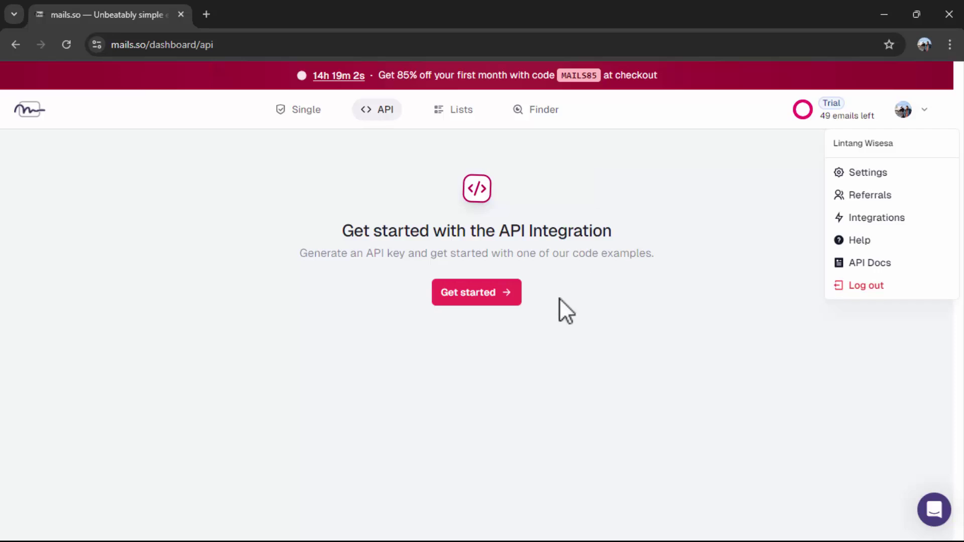
click(496, 363)
click(473, 294)
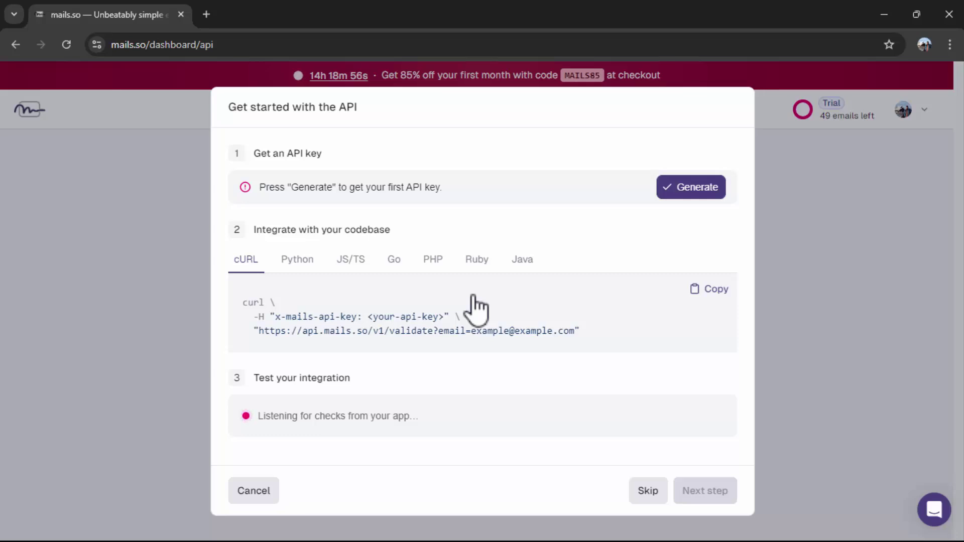
drag(254, 153, 337, 153)
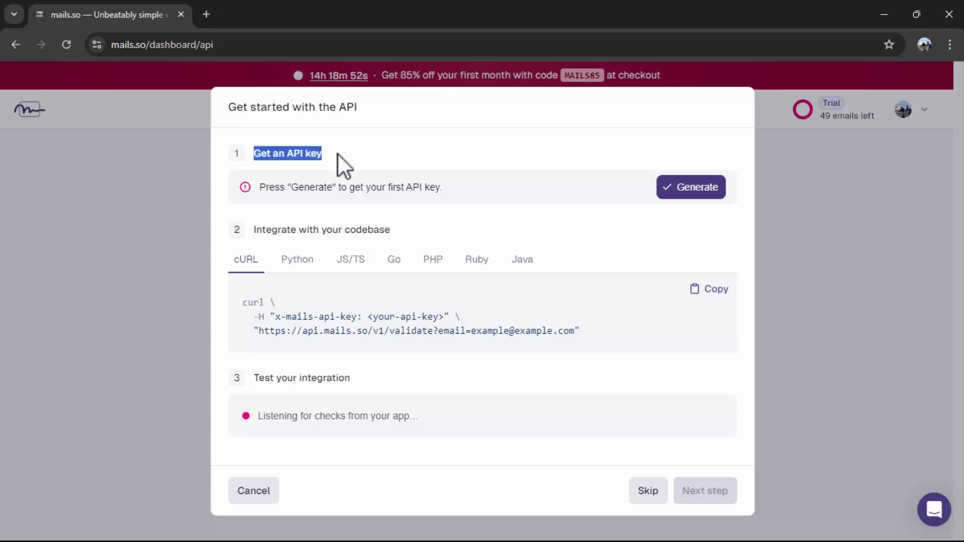
drag(300, 188, 327, 188)
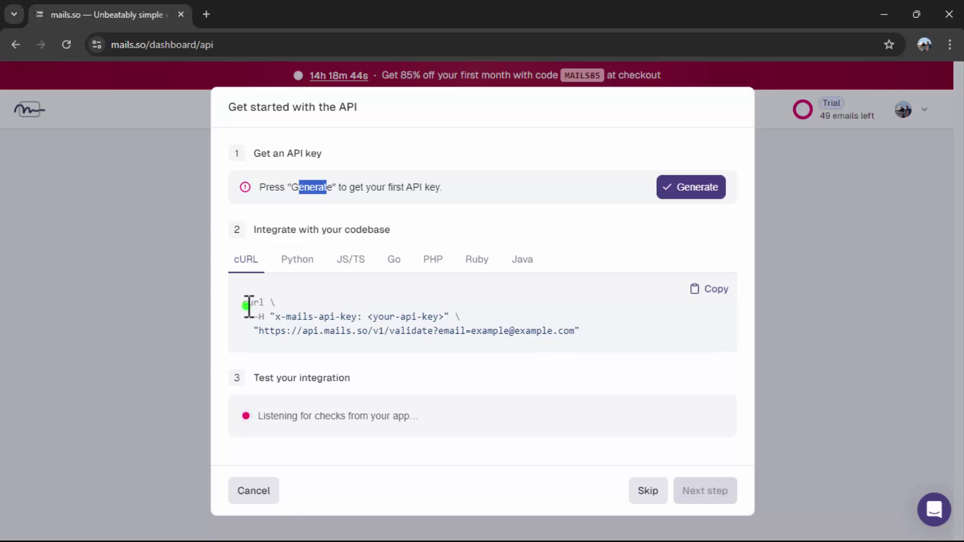
drag(248, 303, 578, 335)
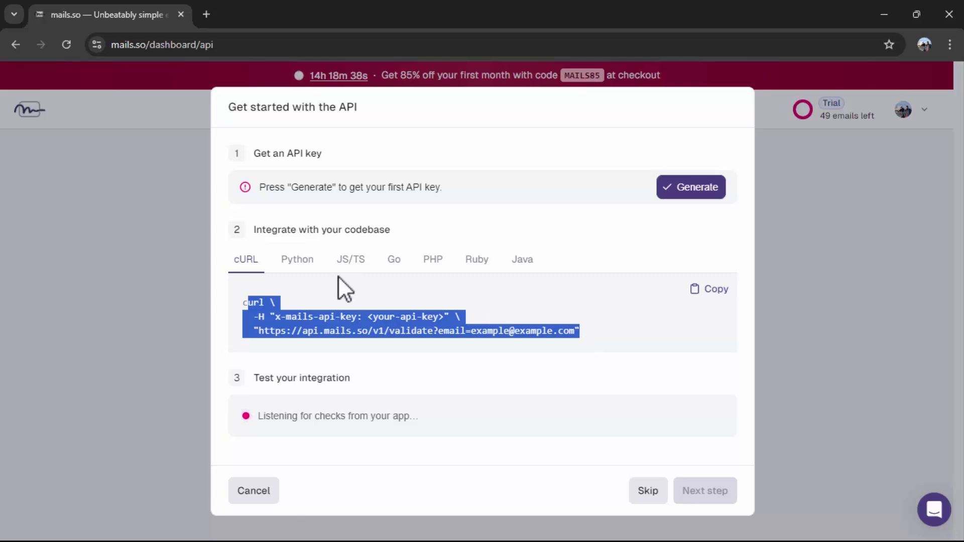
click(291, 260)
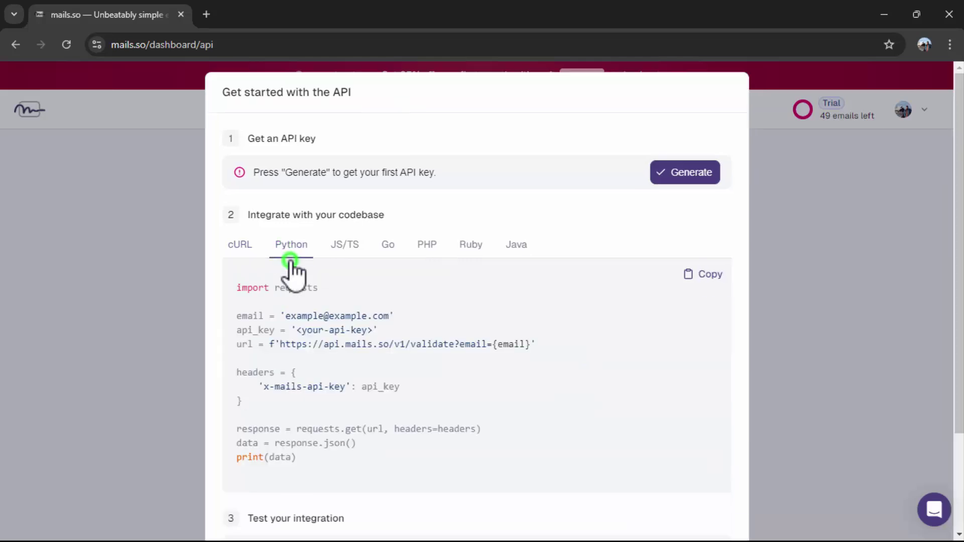
click(345, 251)
click(389, 244)
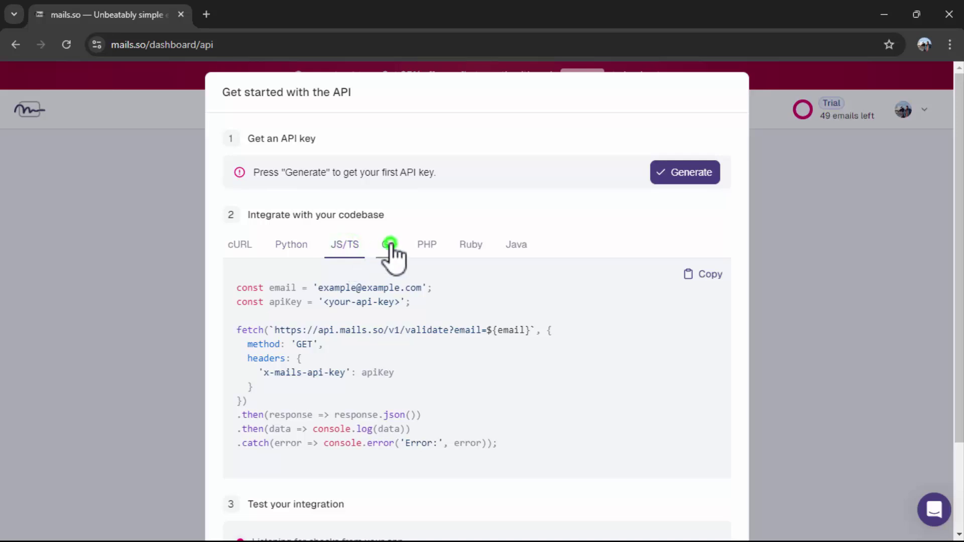
click(426, 245)
click(489, 245)
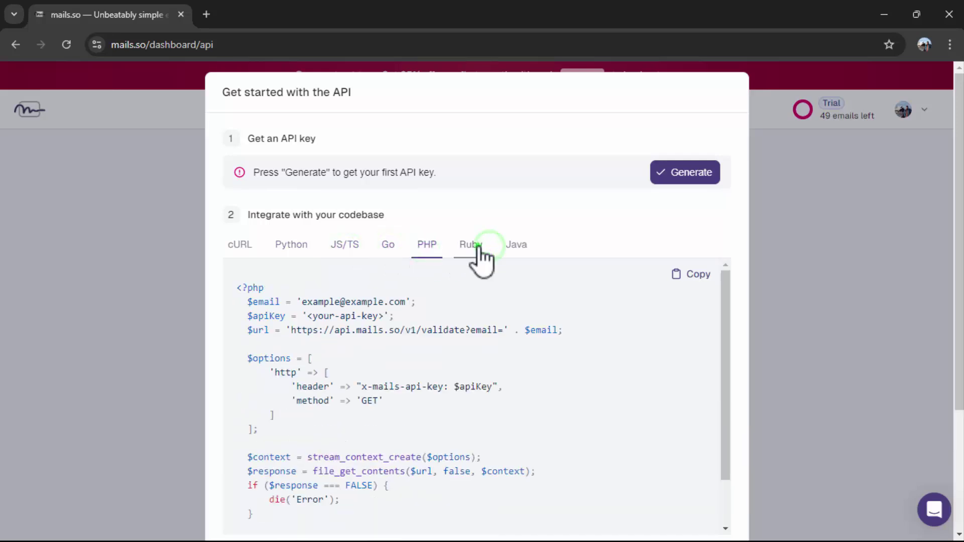
click(516, 246)
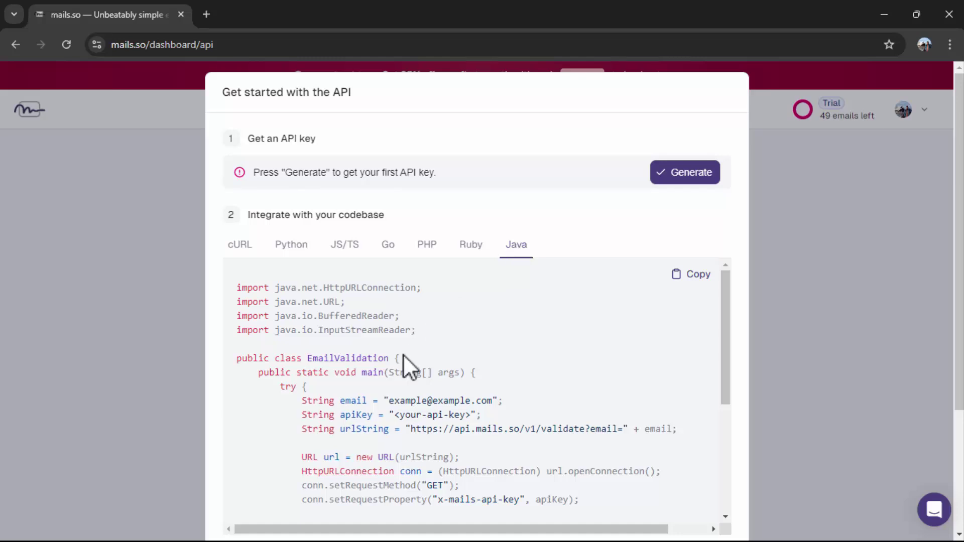
click(240, 246)
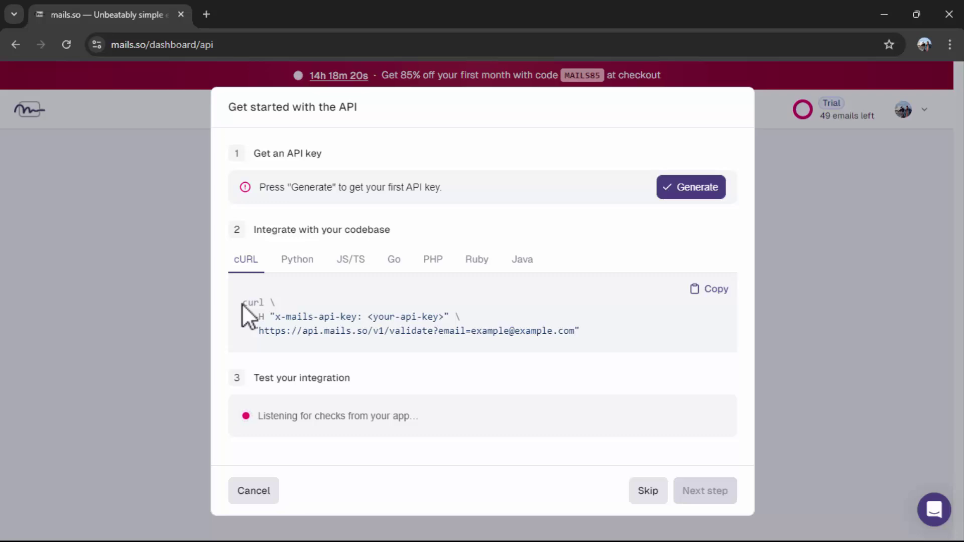
- Generate the first mails.so API key and copy it to the clipboard
click(709, 188)
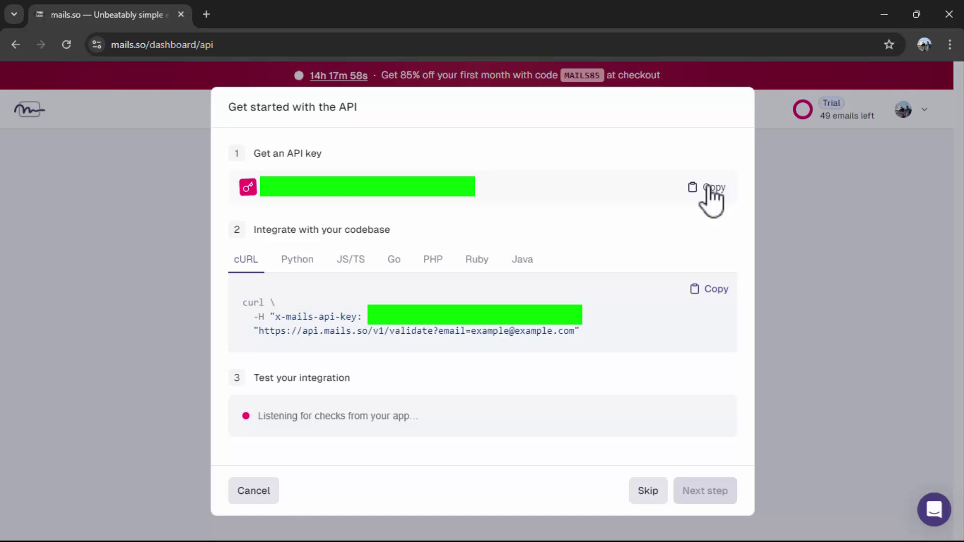
click(709, 188)
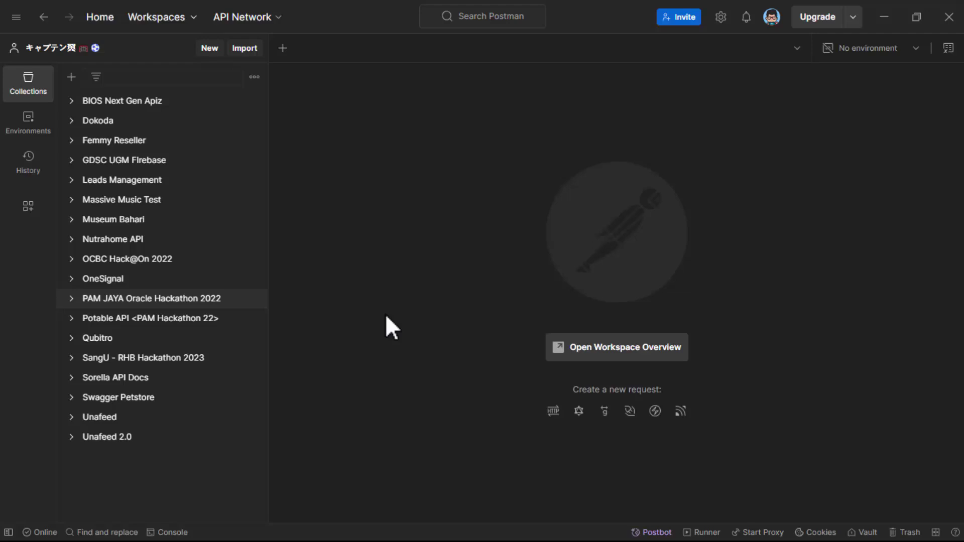
- Create a blank Postman collection and rename it 'Mails.so Email Validator'
click(70, 77)
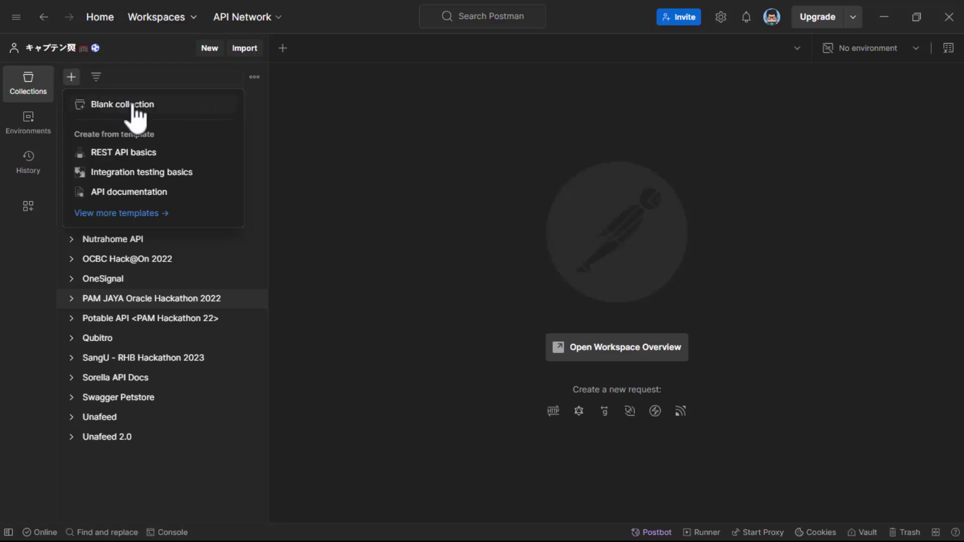
click(157, 106)
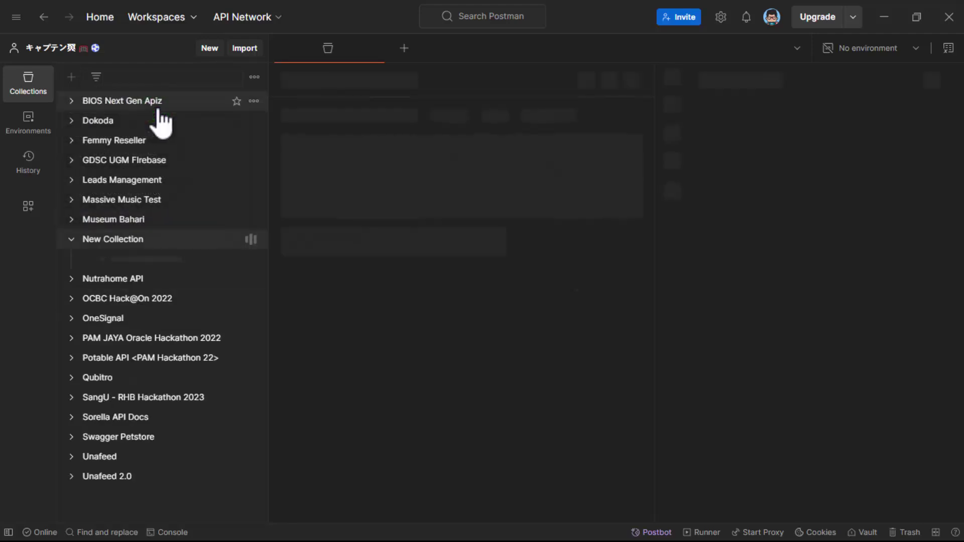
click(347, 81)
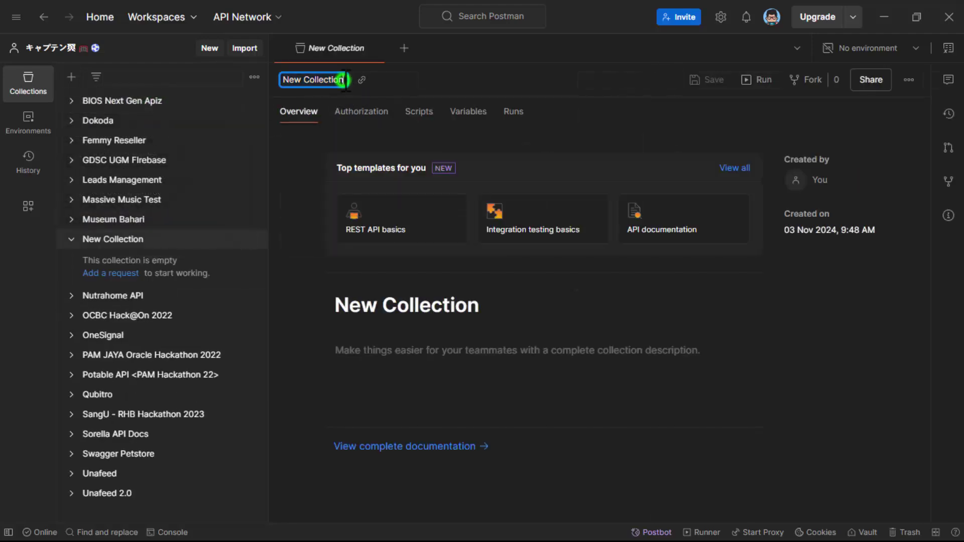
text(Mails)
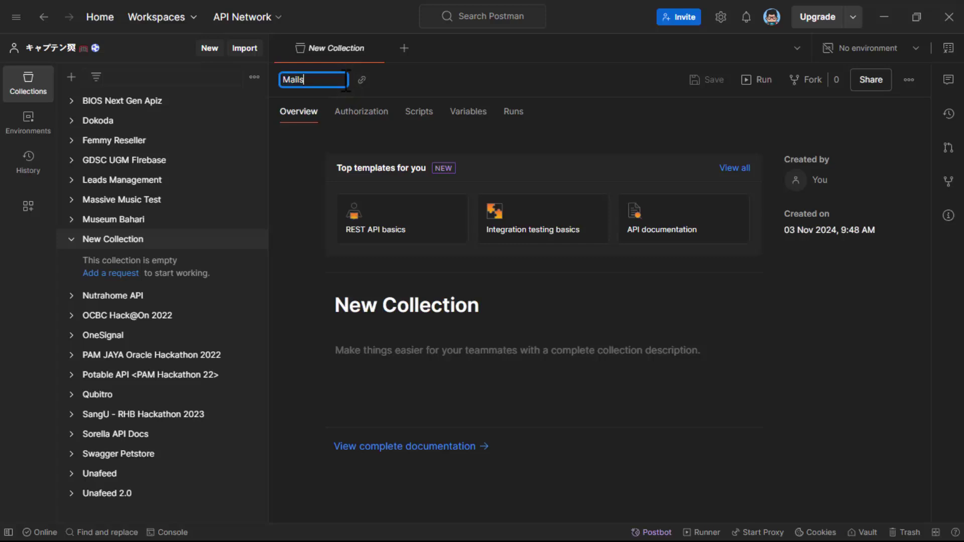
text(.so Email Validator)
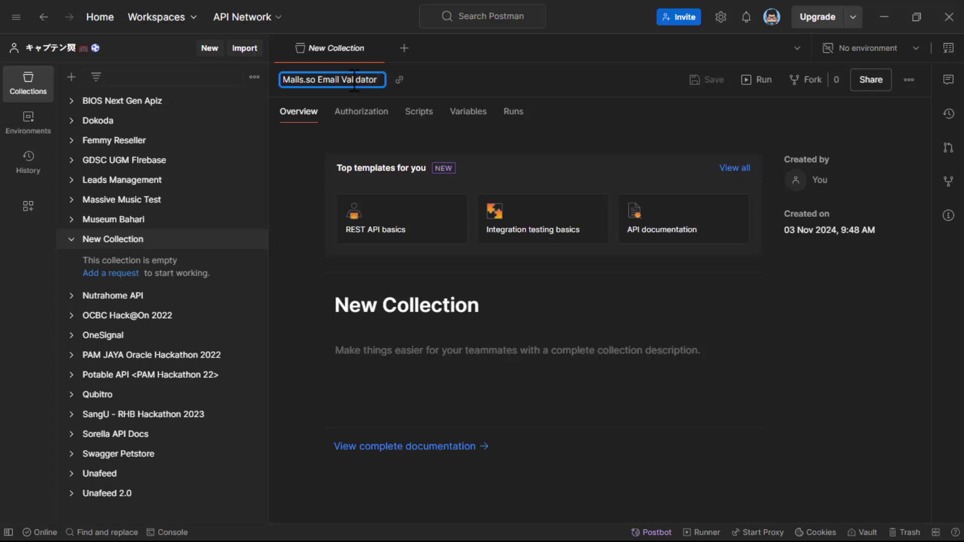
click(468, 73)
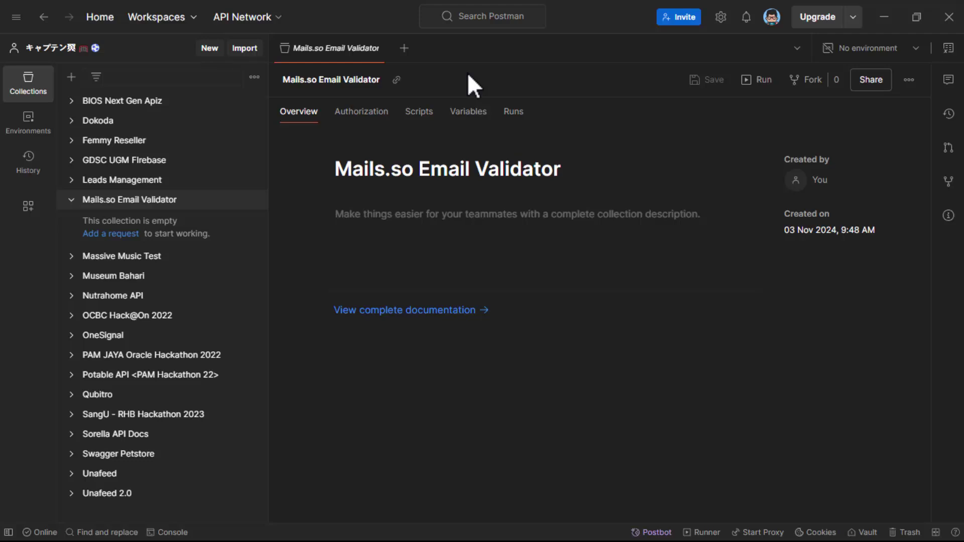
click(465, 113)
click(389, 220)
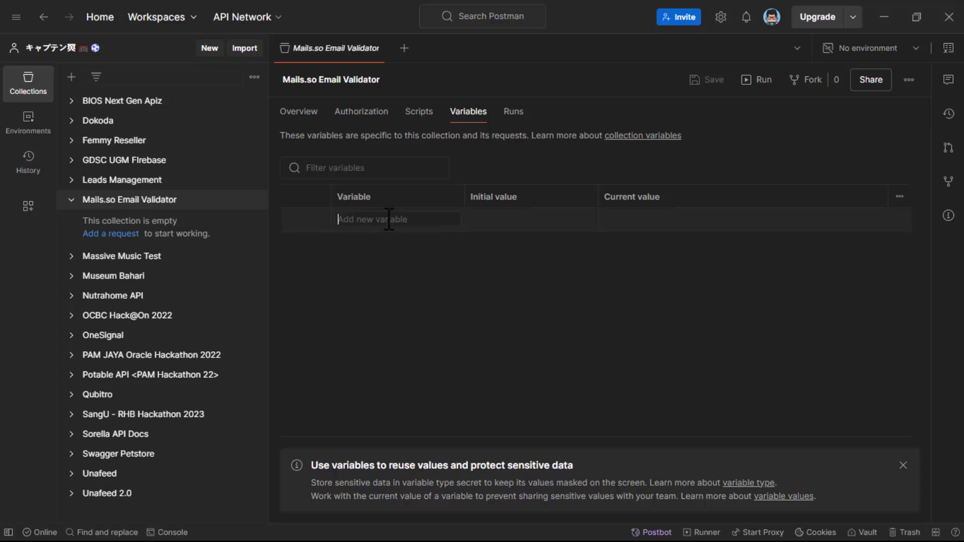
text(host)
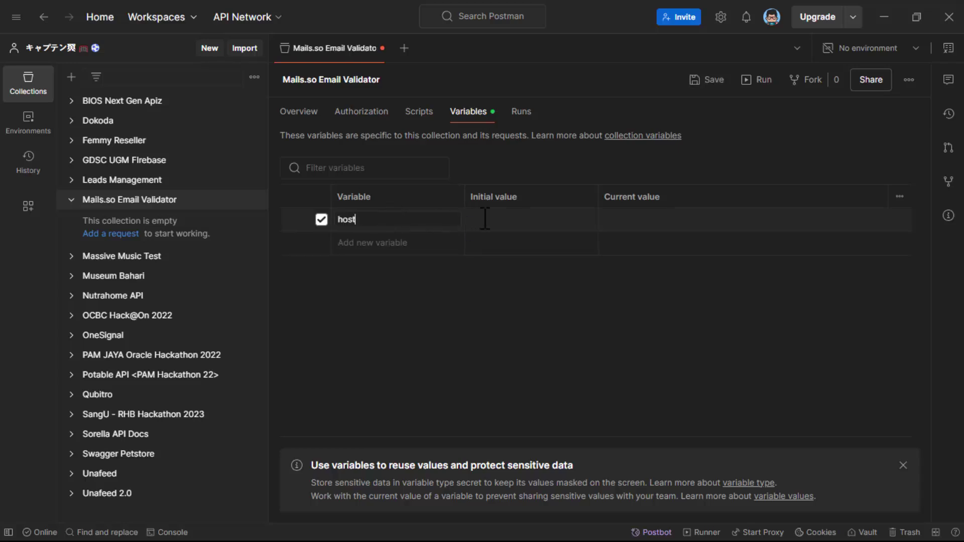
click(484, 220)
text(https://api.mails.so/v1)
- Add an apikey collection variable holding the pasted API key
click(403, 245)
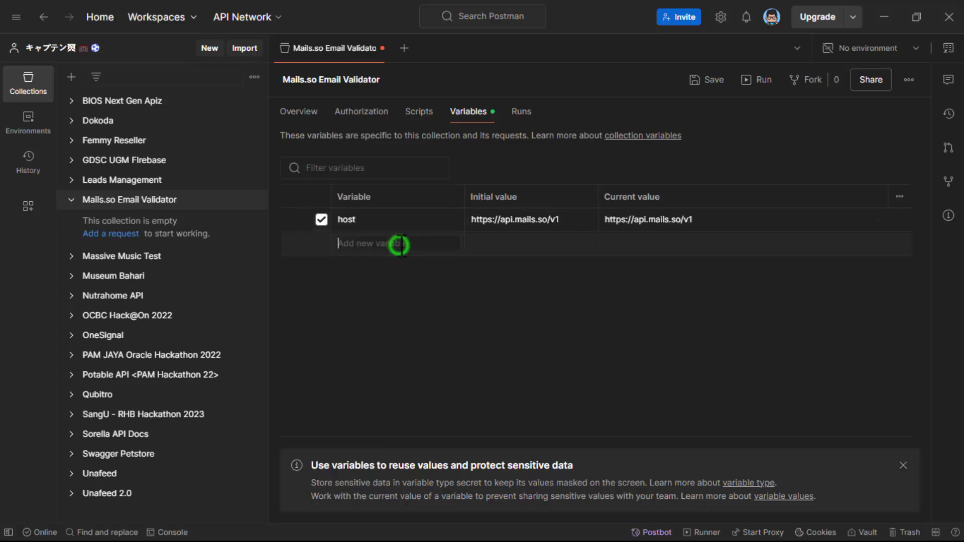
text(apikey)
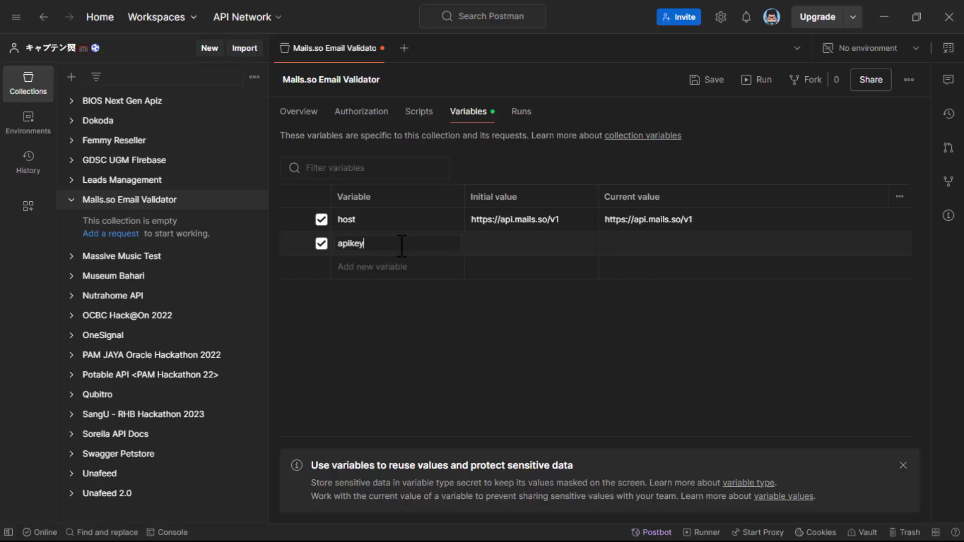
click(521, 243)
key(ctrl+v)
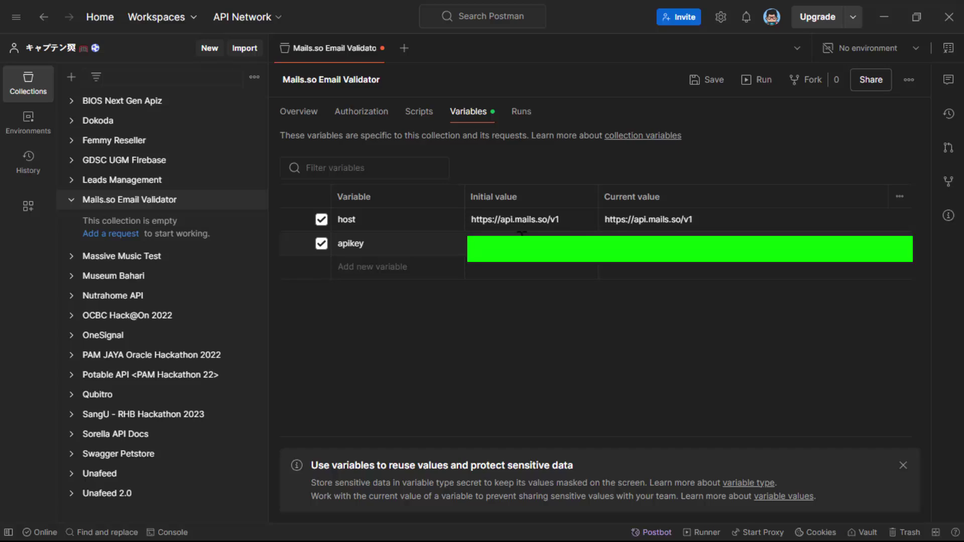
- Save the collection's variable changes with Ctrl+S
key(ctrl+s)
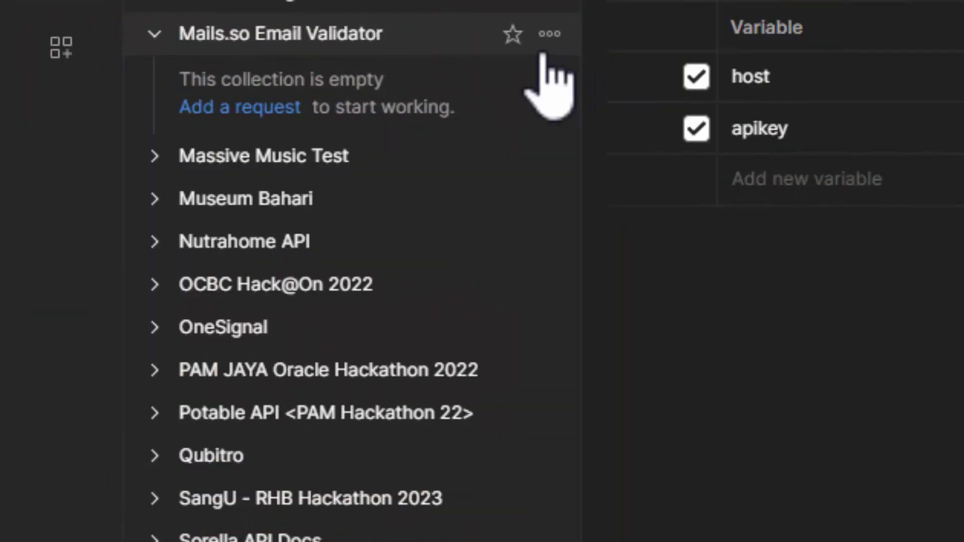
- Add a GET request with URL {{host}}/validate?email= followed by the university address
click(547, 35)
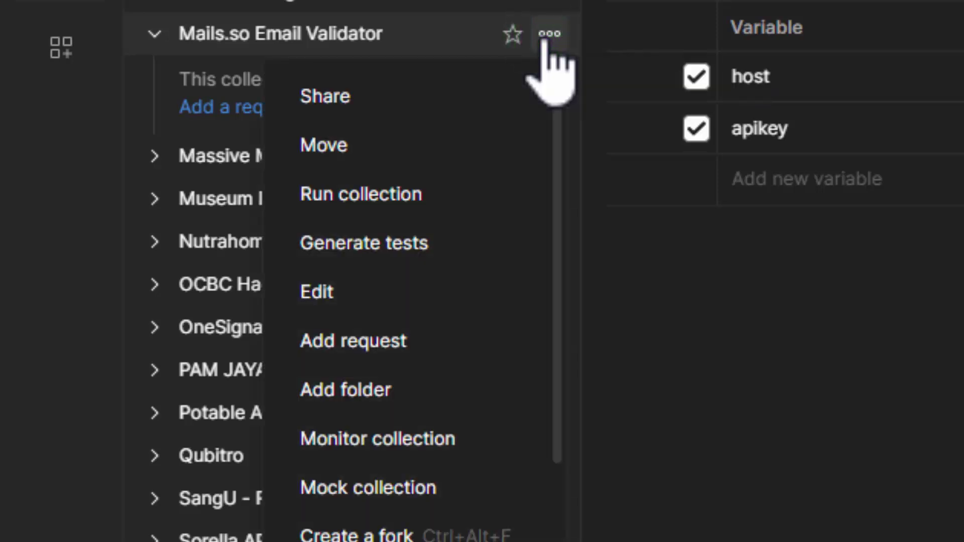
click(457, 338)
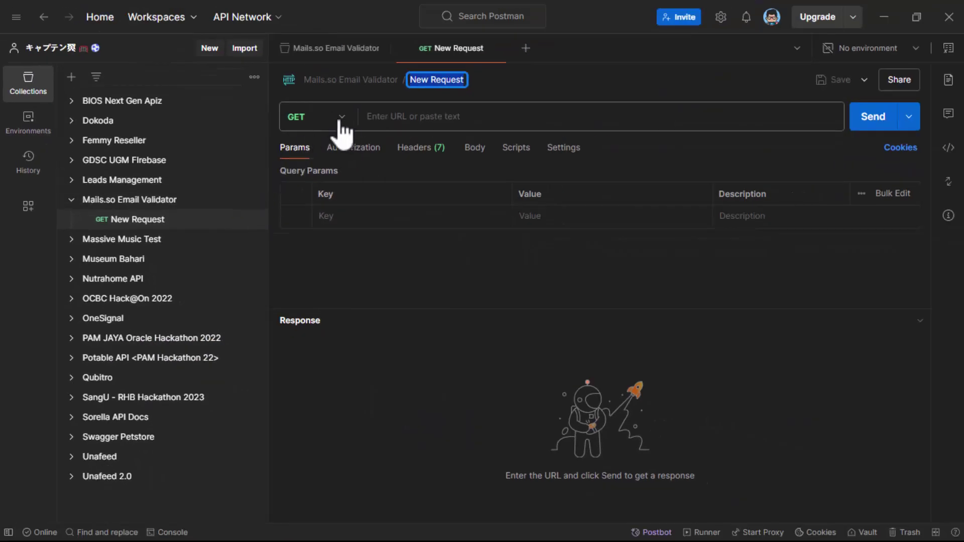
click(383, 119)
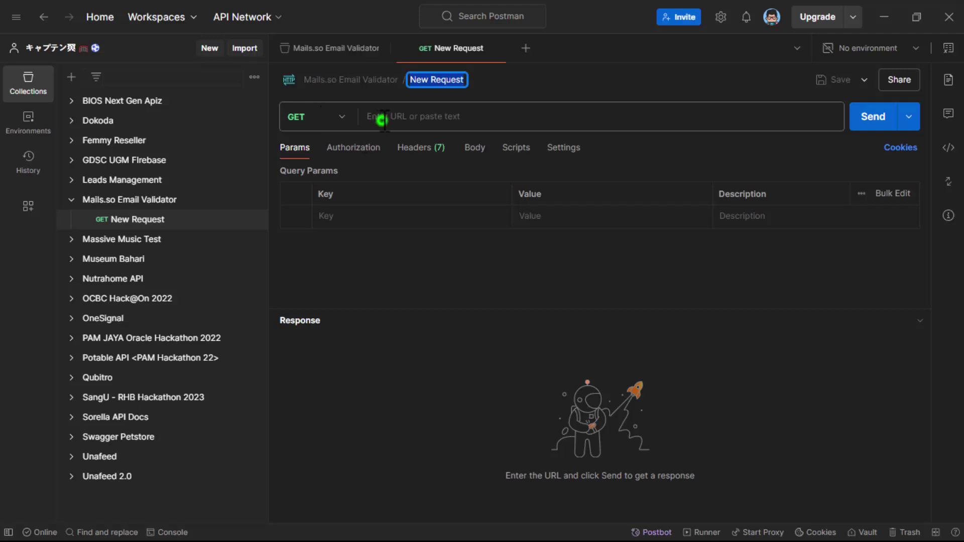
text({{)
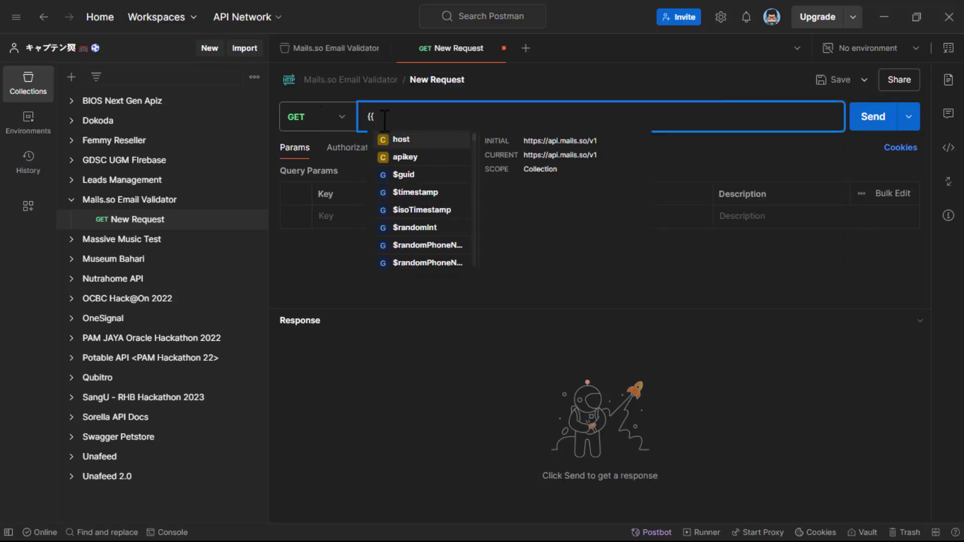
text(}}host)
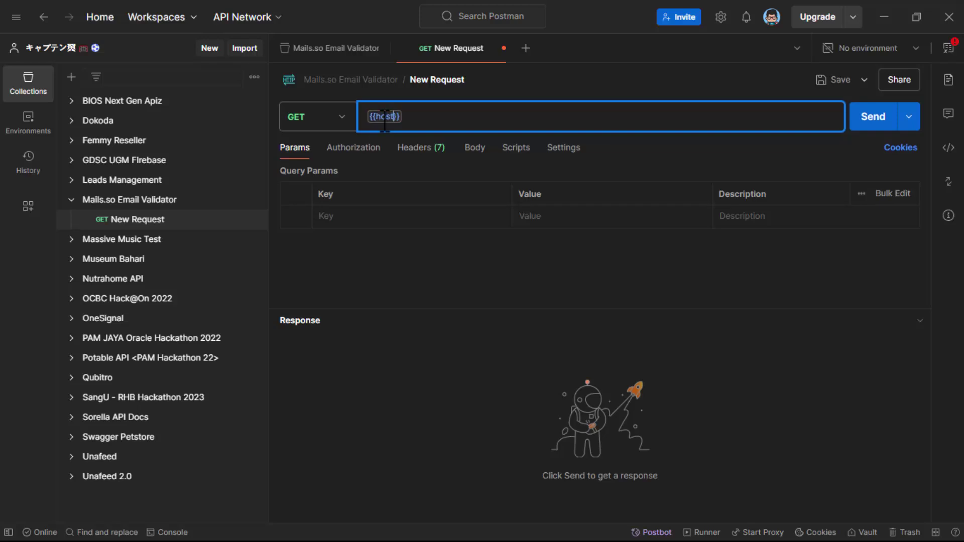
text( /validate)
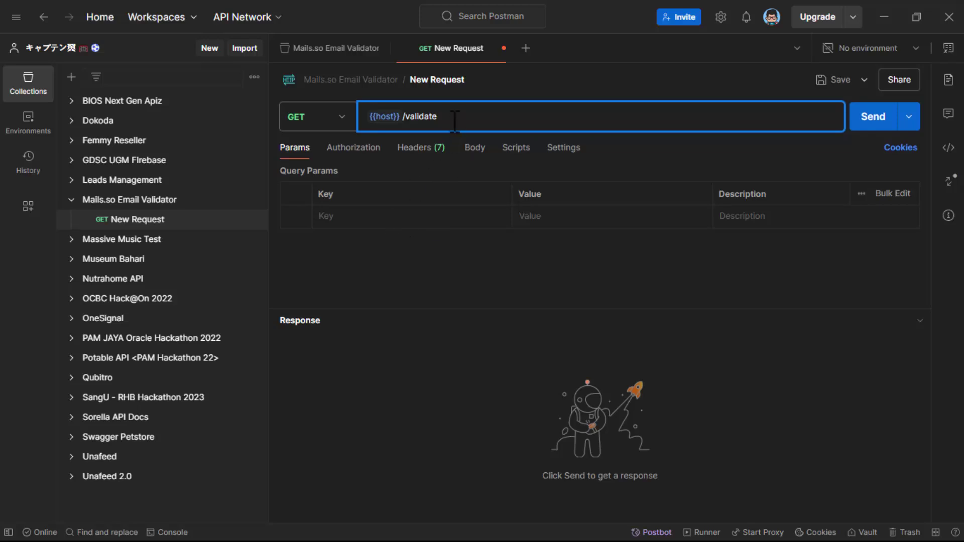
text(?)
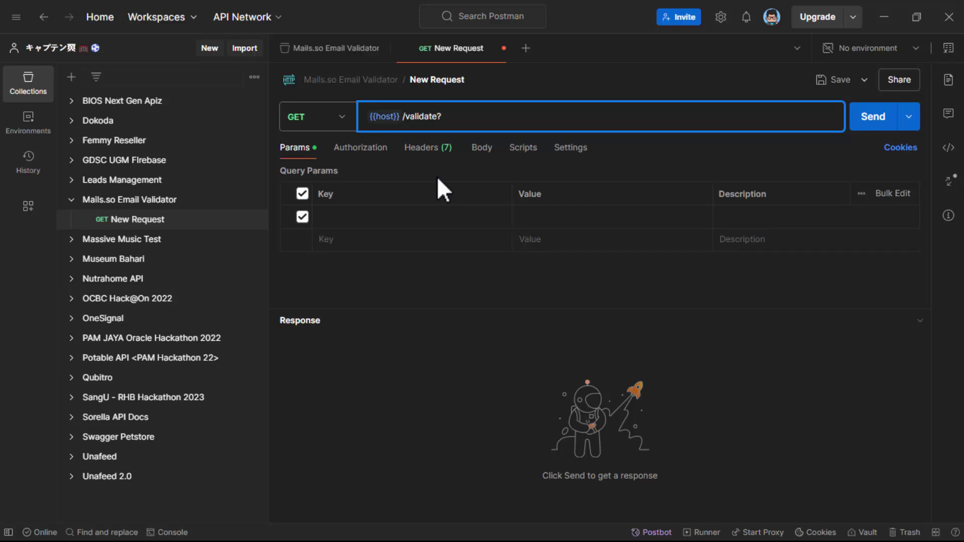
text(email=)
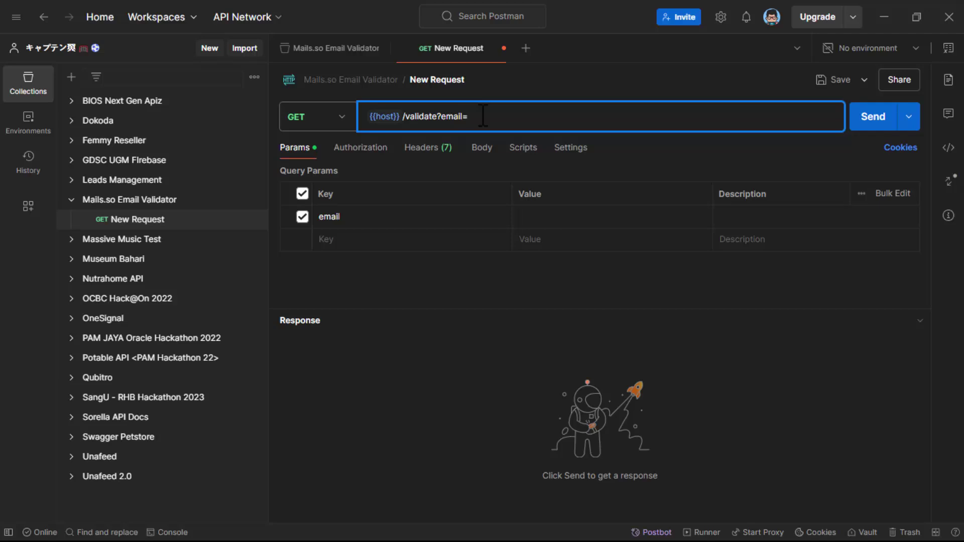
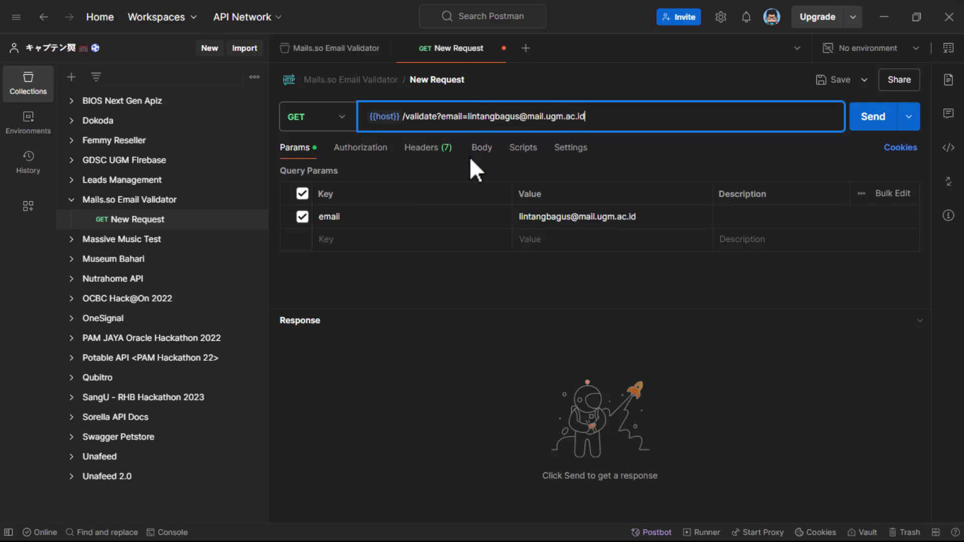
- Add an x-mails-api-key header set to {{apikey}} and enlarge the response pane
click(412, 151)
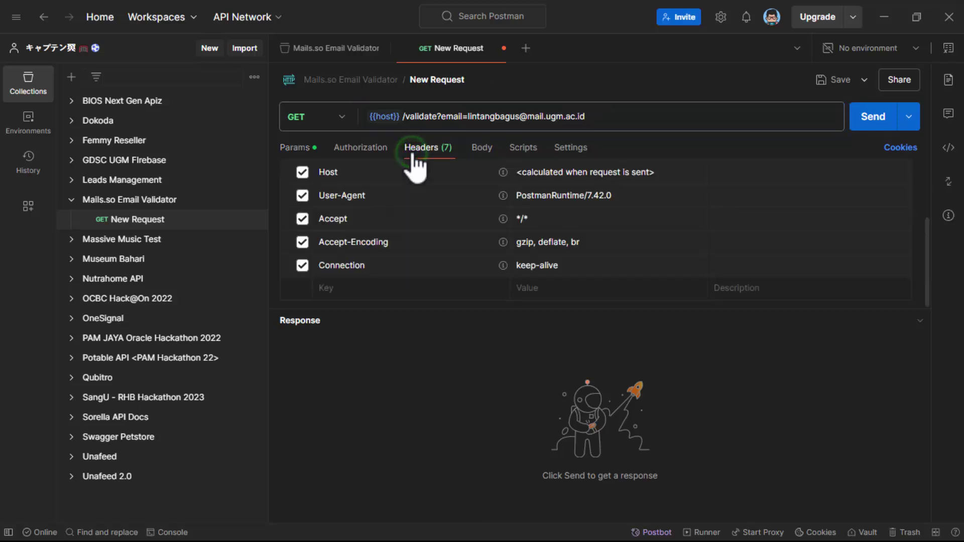
click(364, 289)
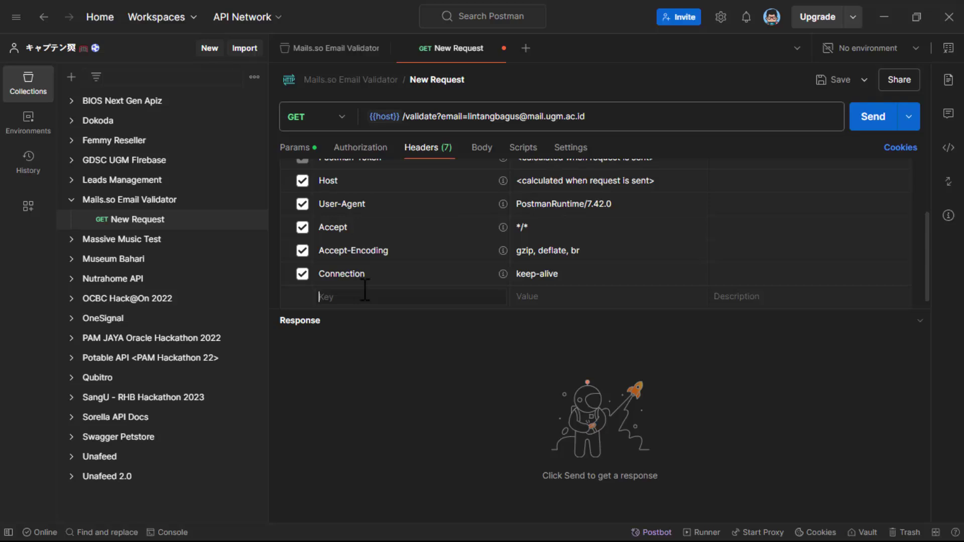
text(x-mails)
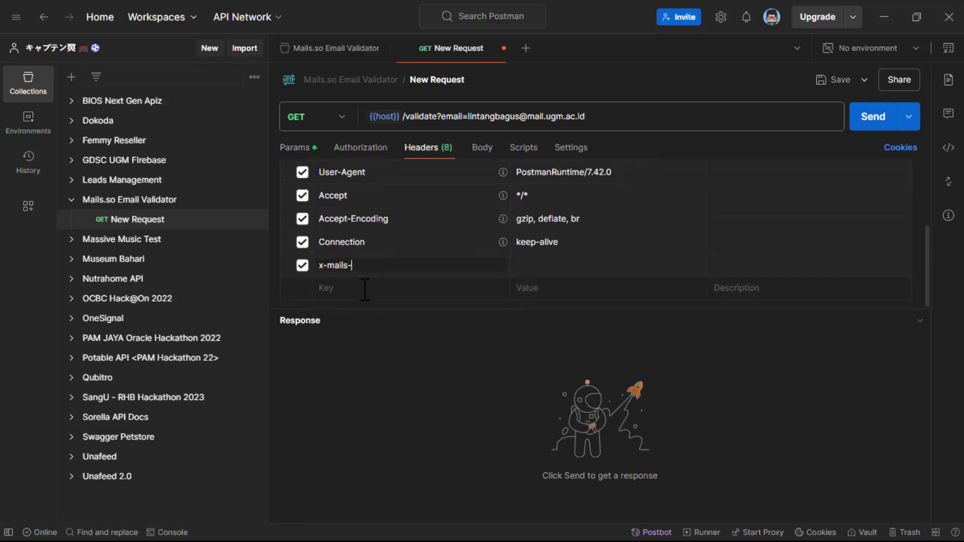
text(-api-key)
click(527, 264)
text({{ap)
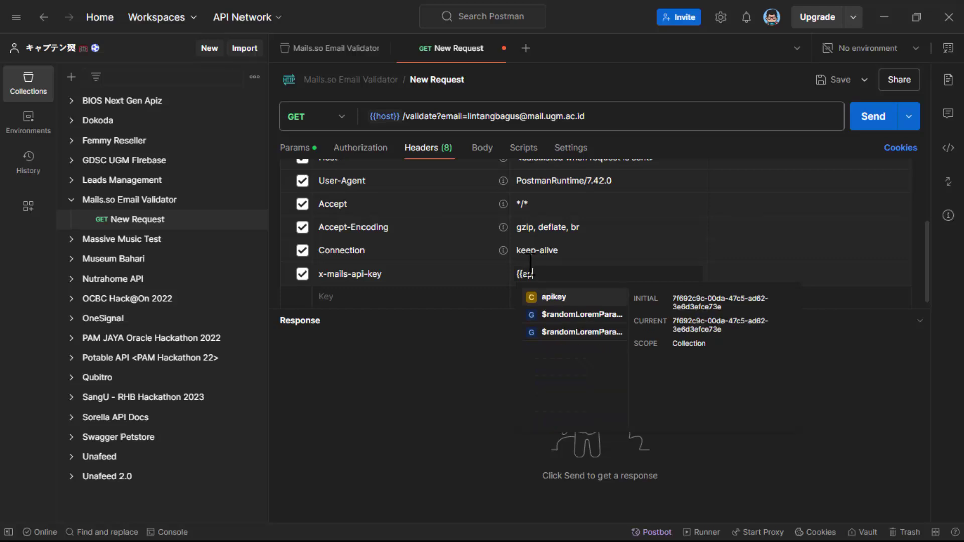
text(ikey}})
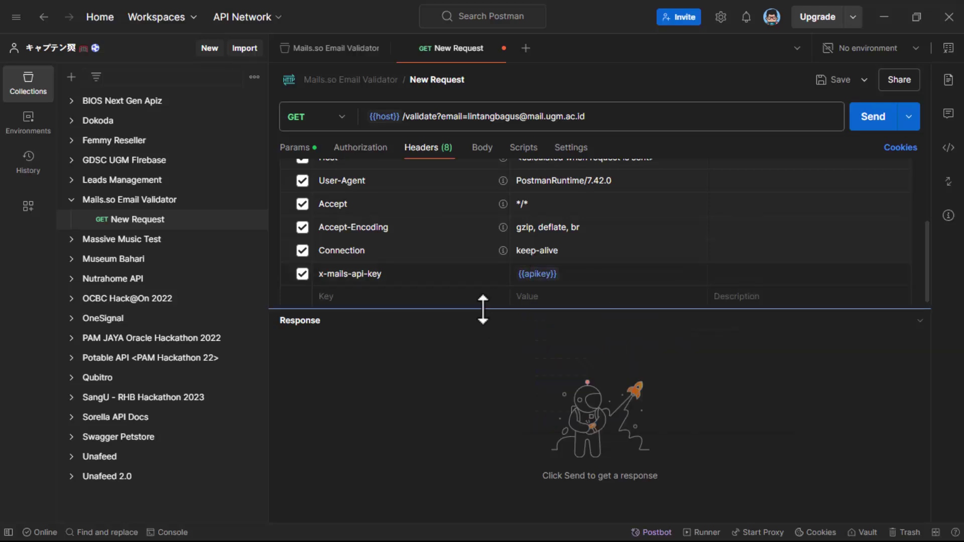
drag(482, 308, 441, 209)
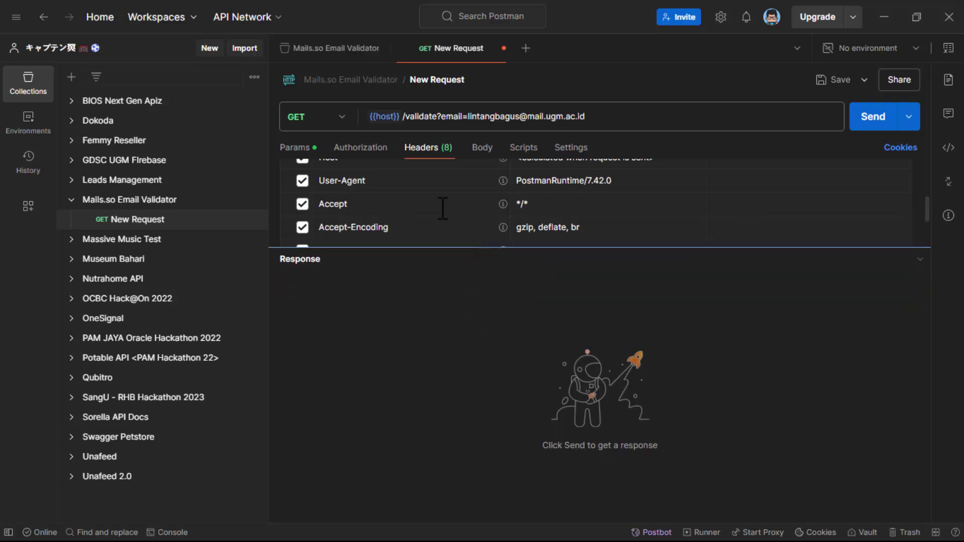
- Send the validation request from the Params tab and scroll through the JSON response
click(308, 148)
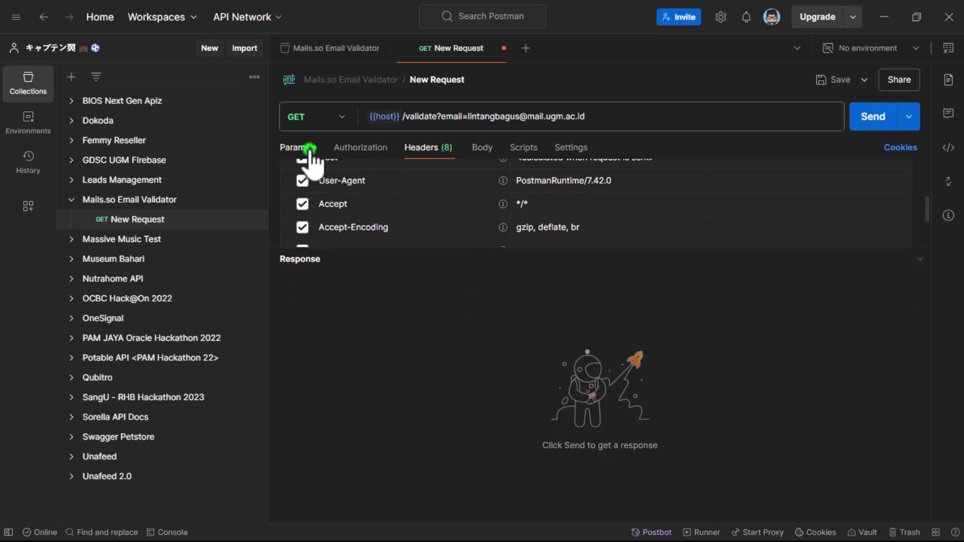
click(882, 120)
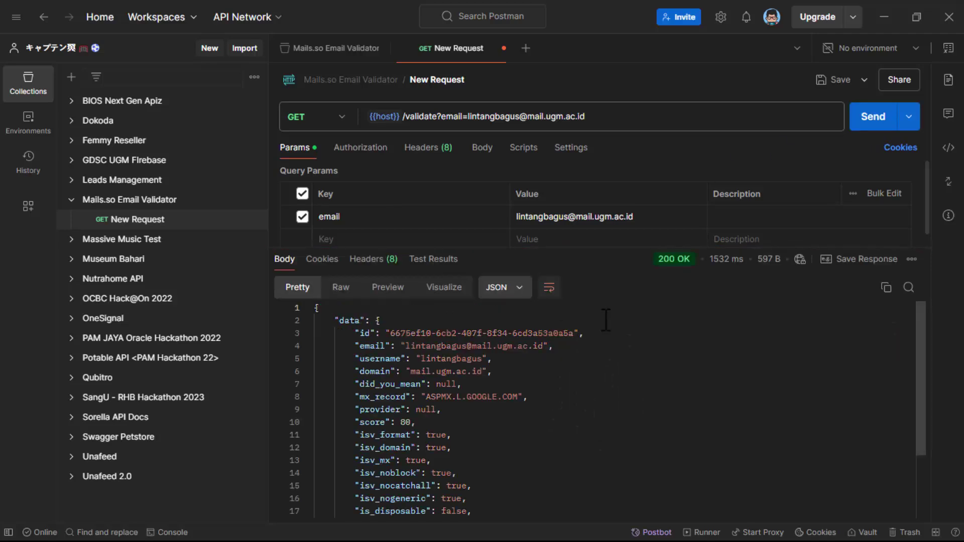
mouse_move(667, 260)
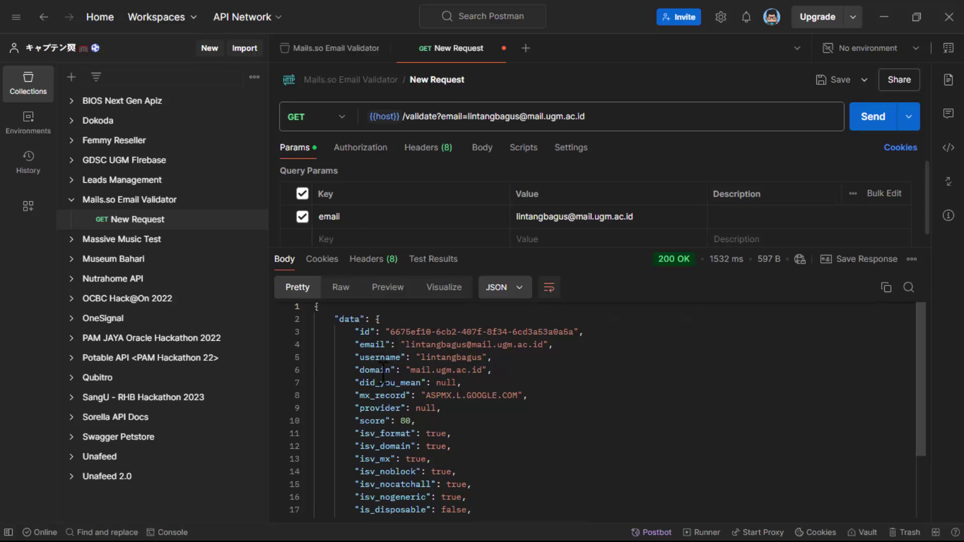
scroll(383, 374, down, 2)
scroll(383, 374, down, 1)
scroll(383, 374, up, 3)
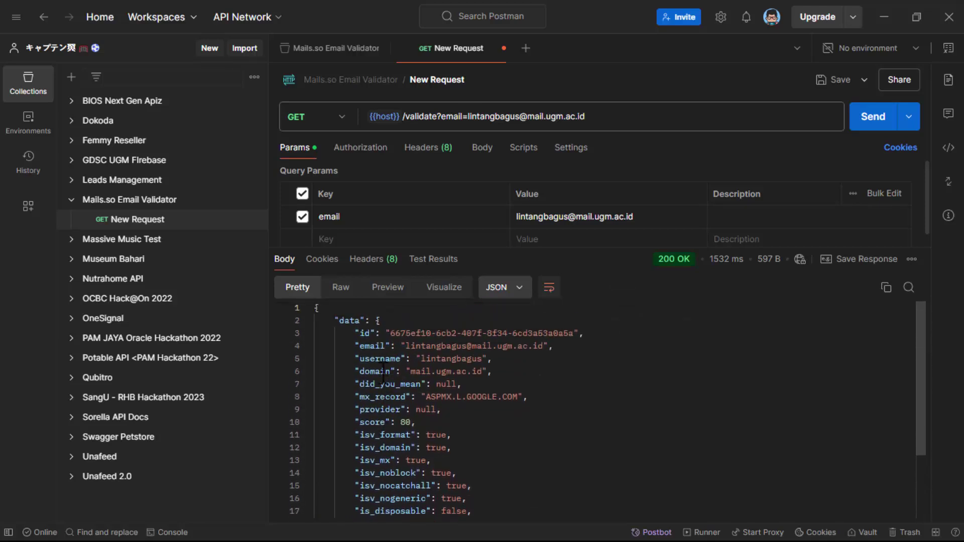
scroll(391, 355, down, 3)
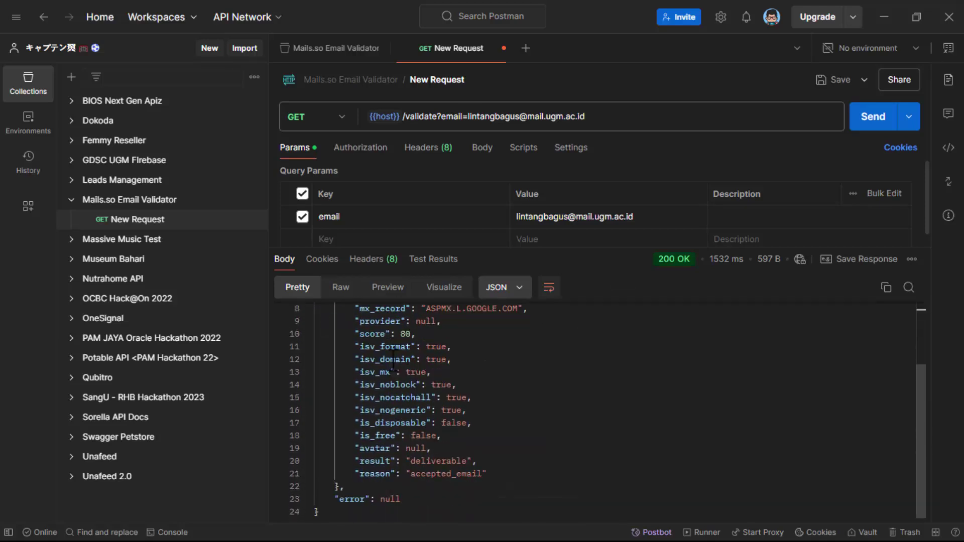
- Highlight the error, data object, is_disposable, id and email fields in the response
drag(340, 499, 410, 500)
scroll(410, 501, up, 3)
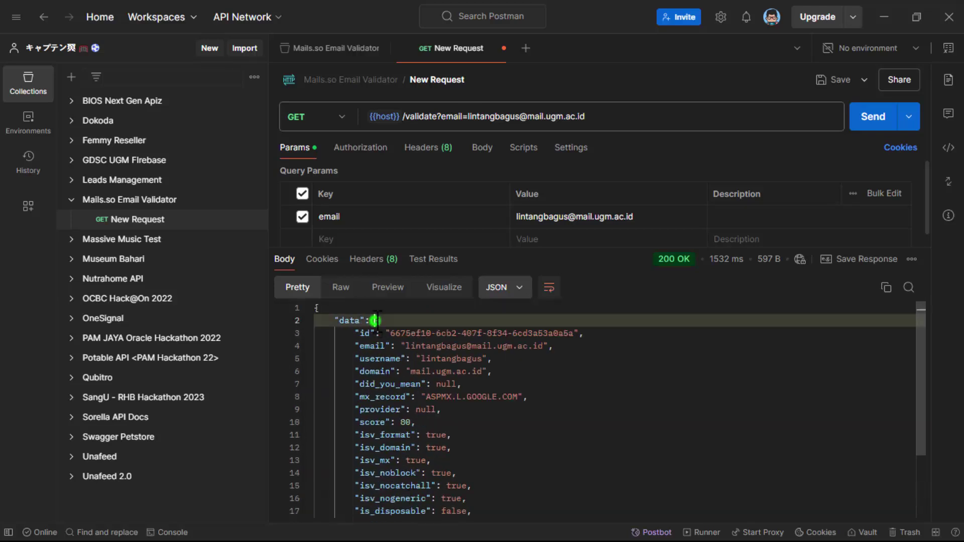
drag(377, 320, 408, 459)
scroll(408, 460, down, 3)
click(431, 422)
scroll(431, 422, up, 3)
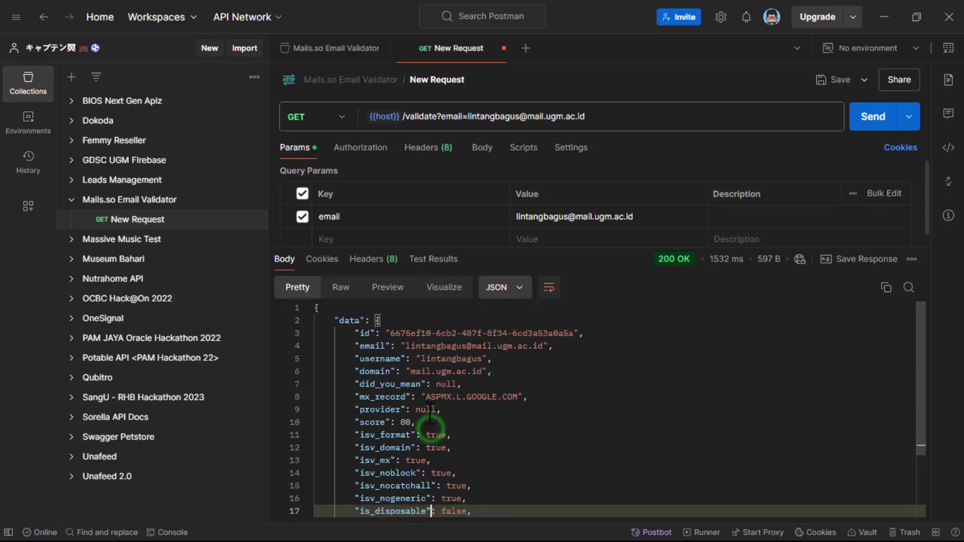
drag(391, 333, 578, 333)
drag(406, 345, 591, 344)
click(593, 343)
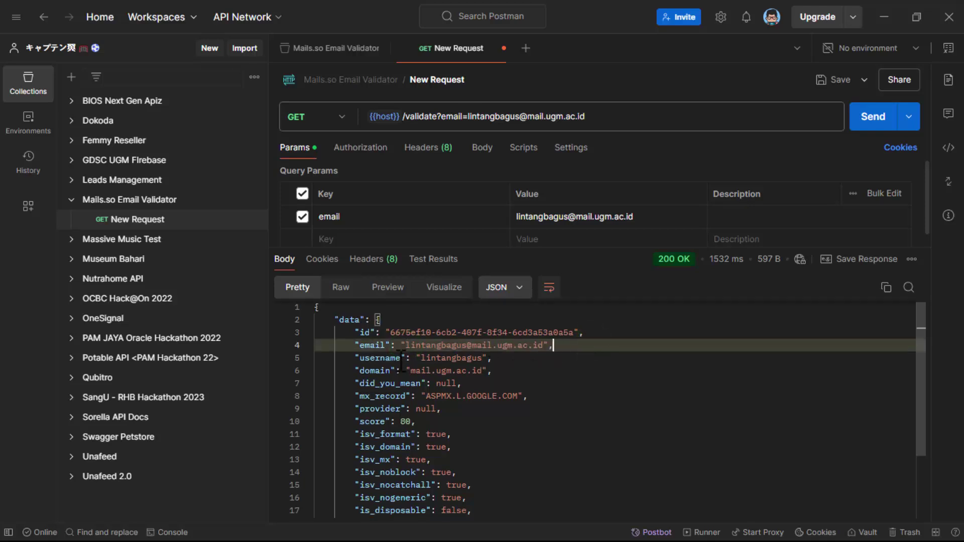
- Highlight the score of 80 in the response body
scroll(404, 361, down, 3)
scroll(402, 364, down, 2)
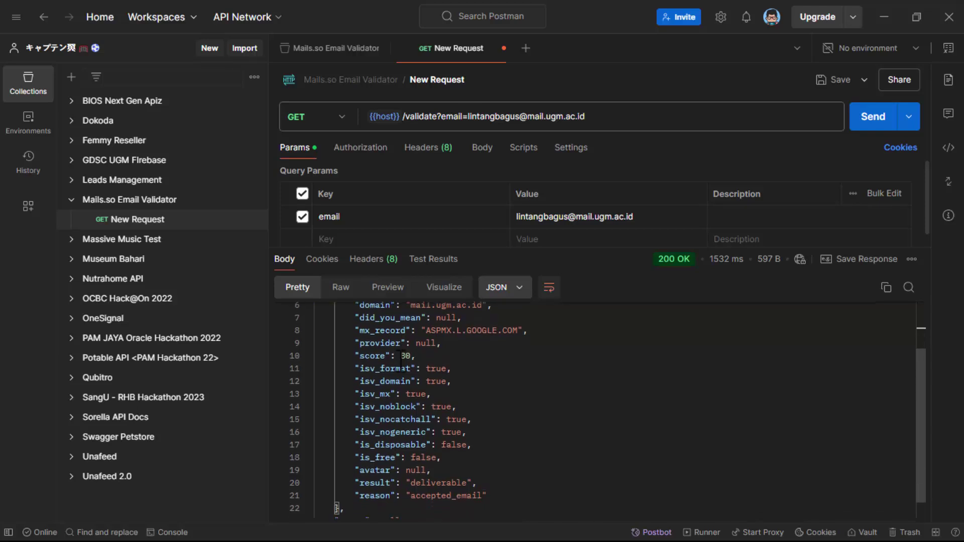
click(353, 344)
drag(353, 345, 415, 345)
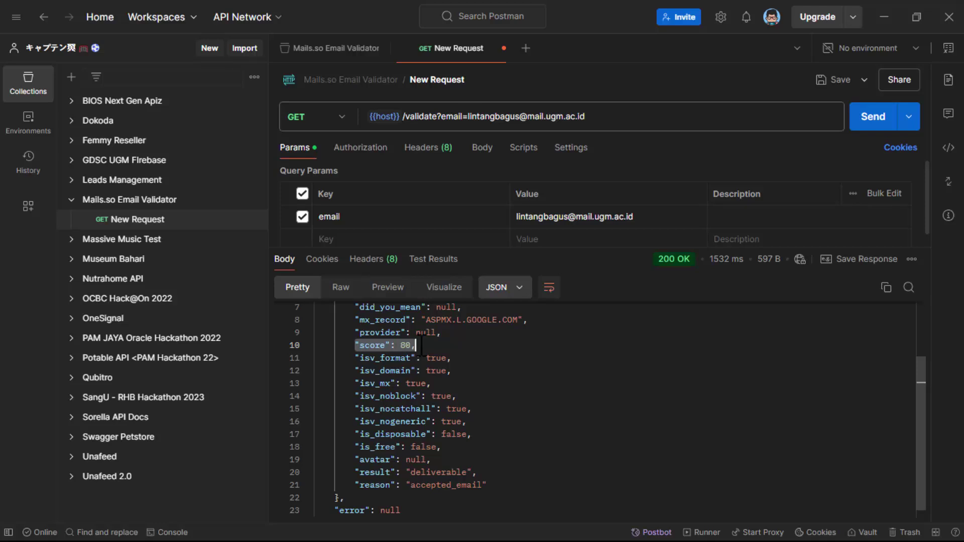
scroll(492, 446, down, 1)
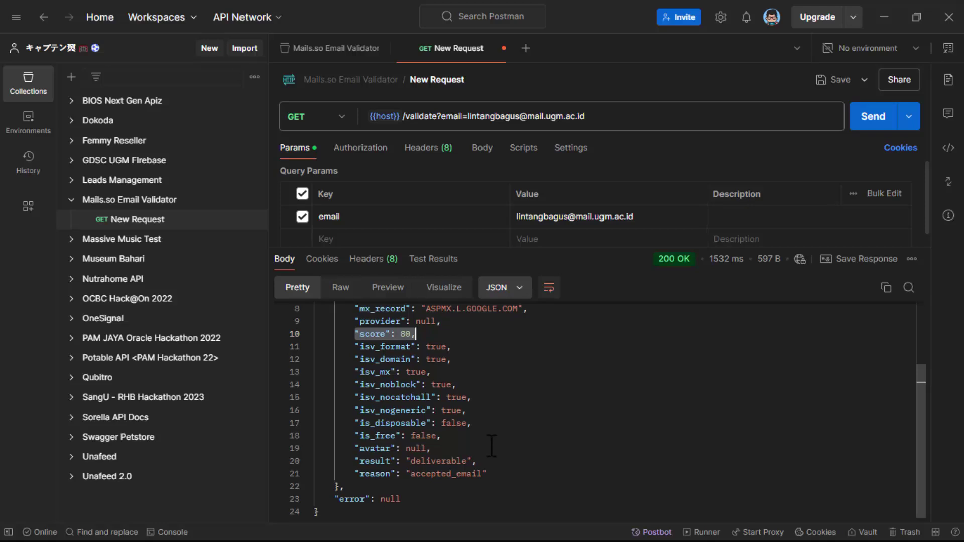
- Rename the request to 'Single Email Validation' and save it in the Mails.so Email Validator collection
scroll(491, 445, up, 3)
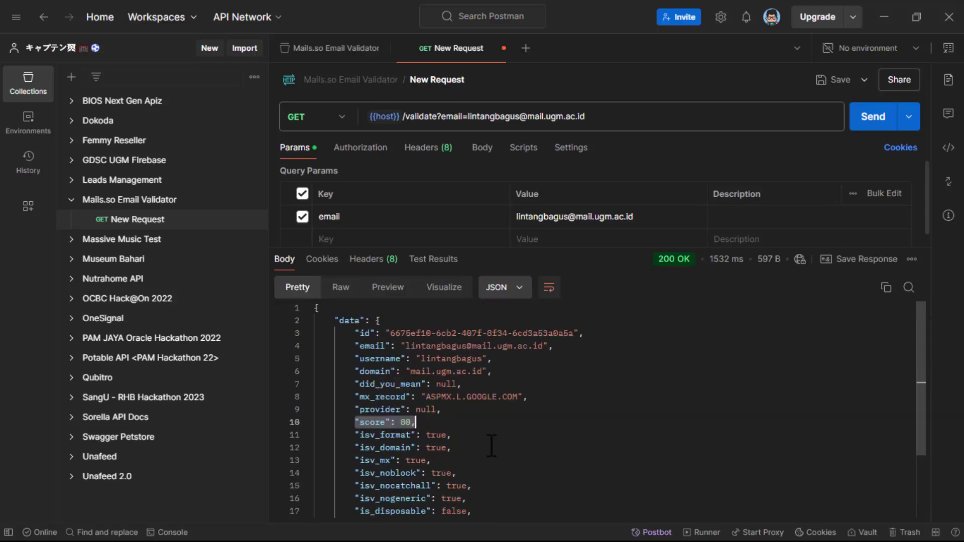
click(592, 398)
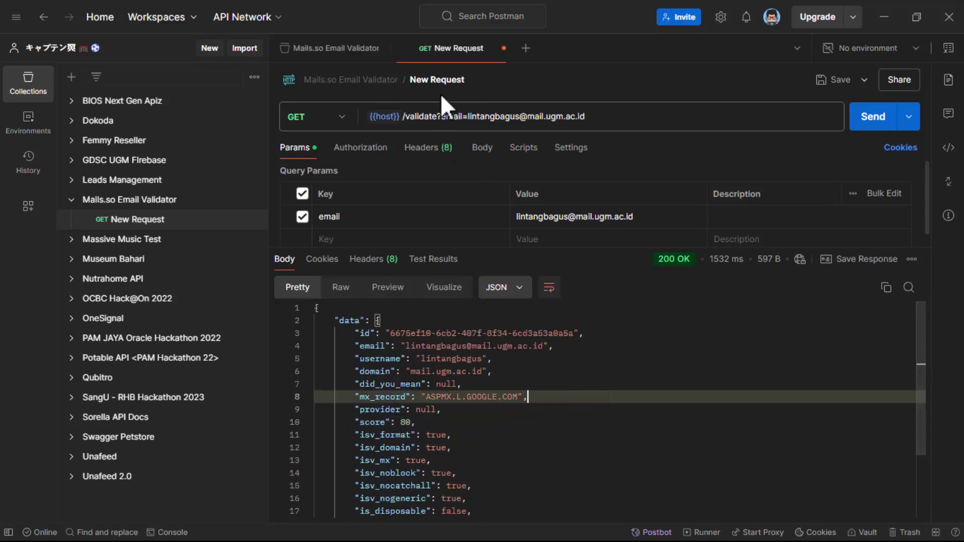
click(439, 80)
text(Sing)
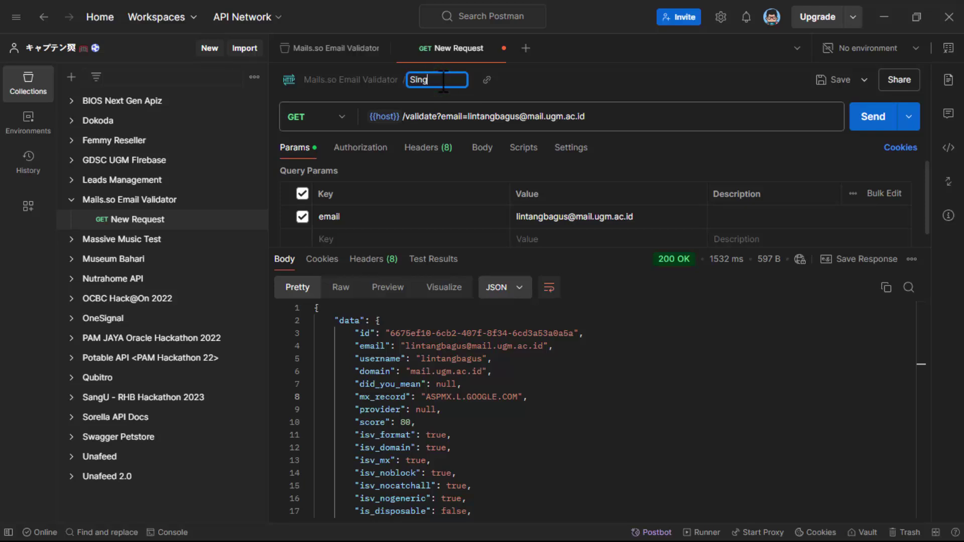
text(le Email Validation)
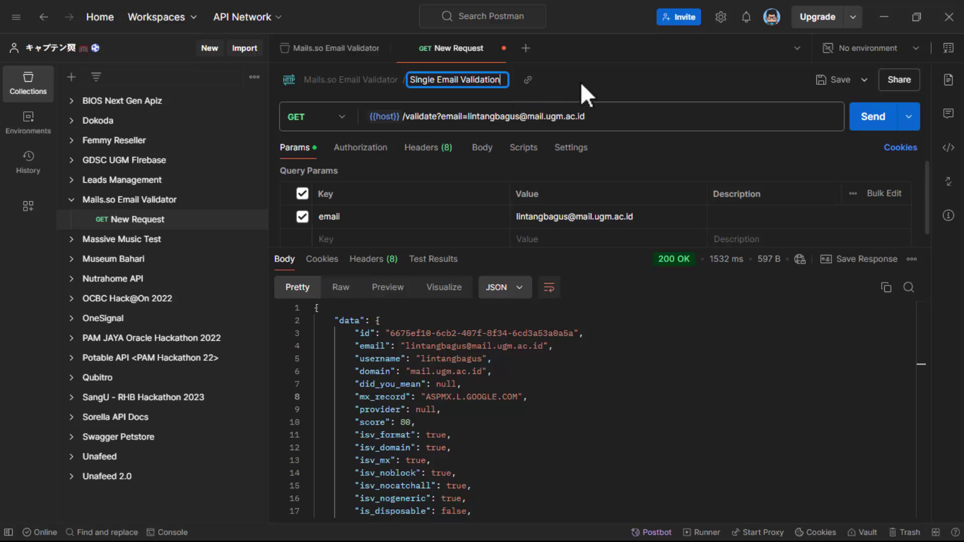
key(Return)
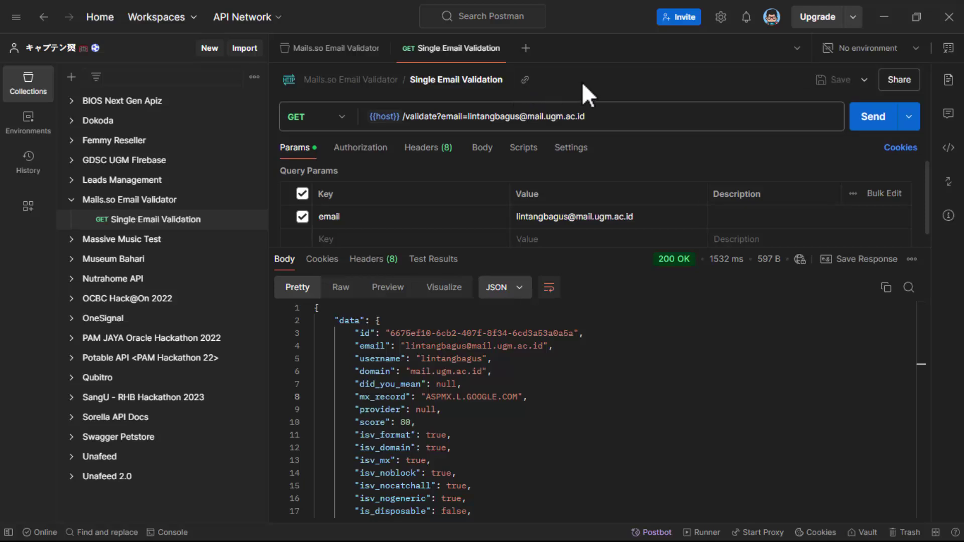
scroll(542, 409, down, 3)
scroll(542, 408, up, 3)
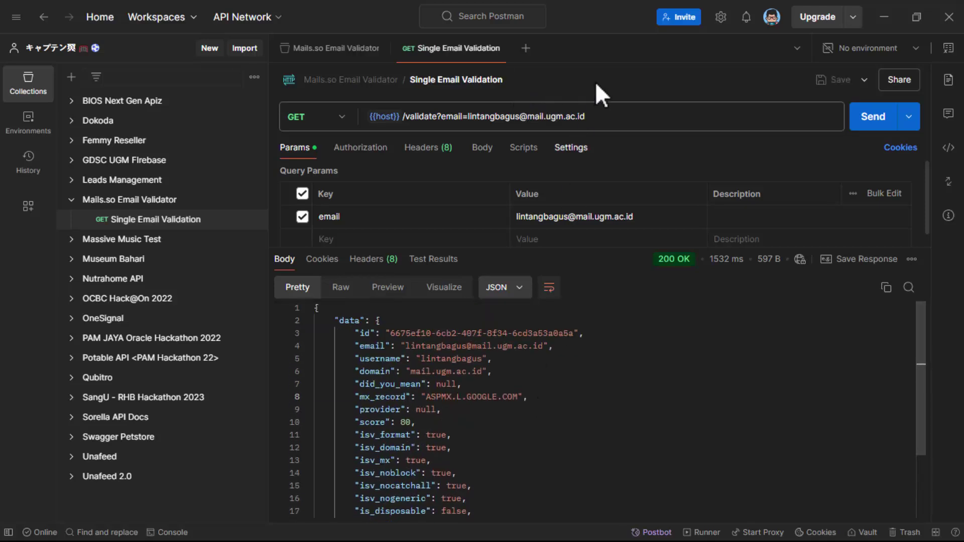
scroll(504, 195, down, 1)
click(573, 213)
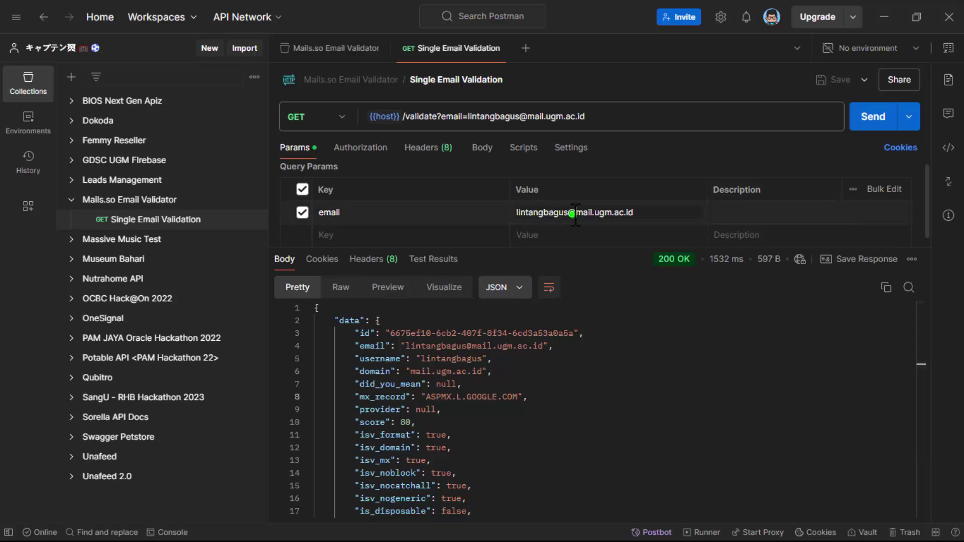
triple_click(572, 213)
key(BackSpace)
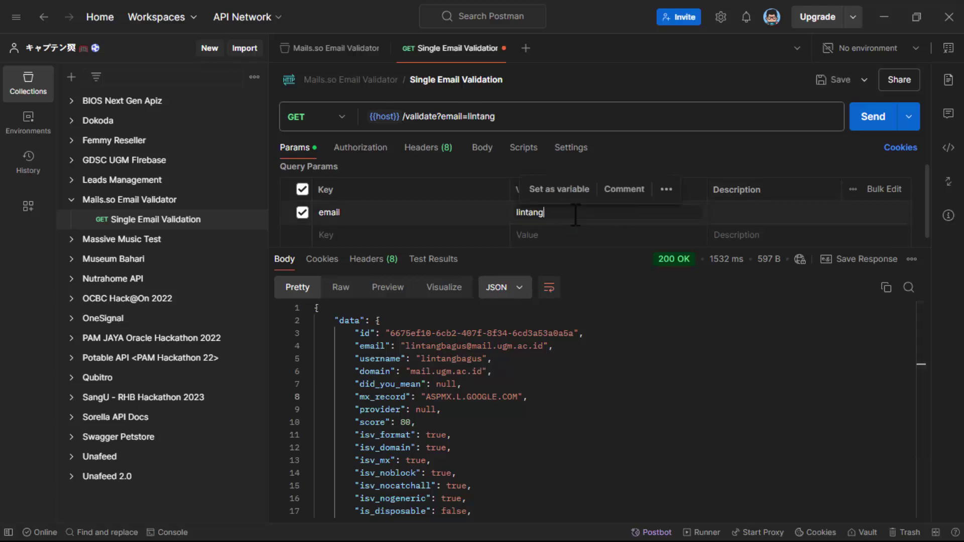
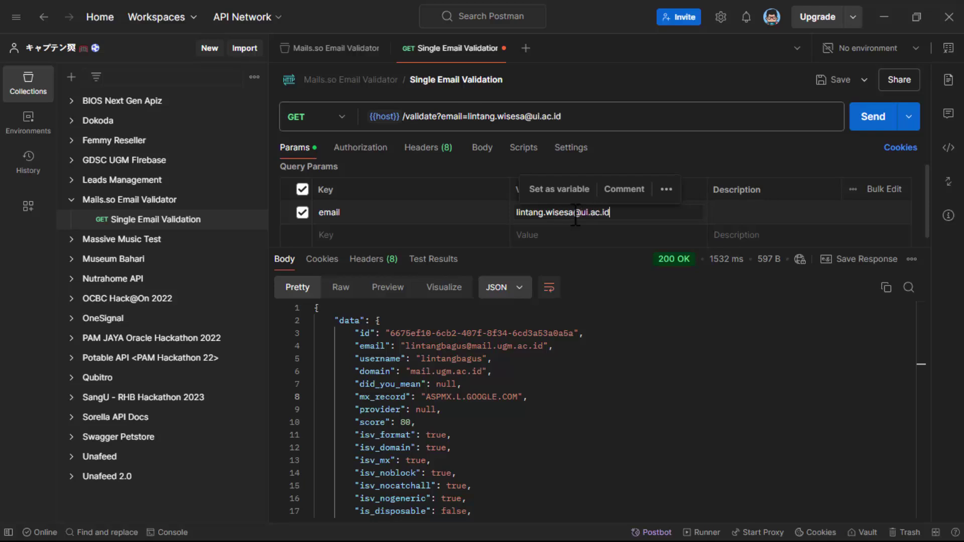
click(875, 121)
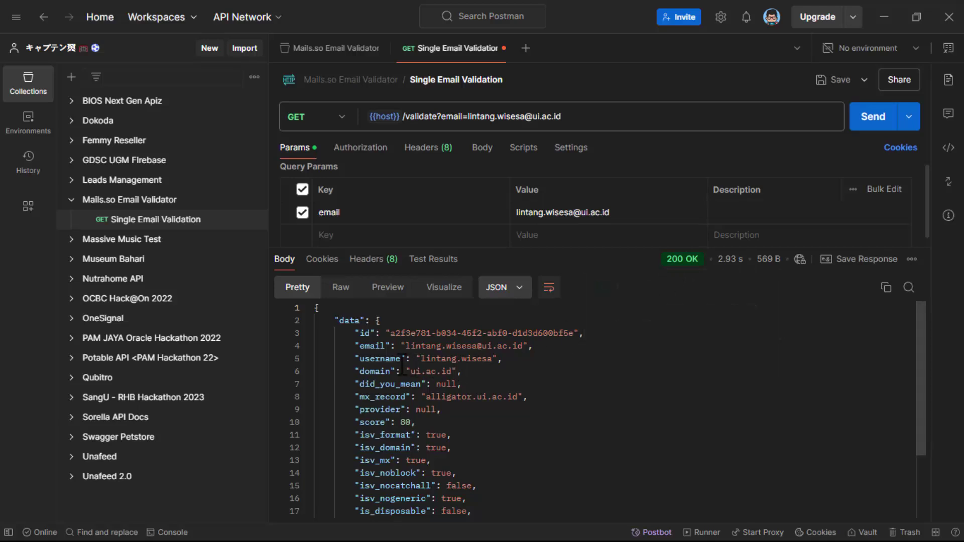
click(353, 360)
drag(353, 360, 502, 359)
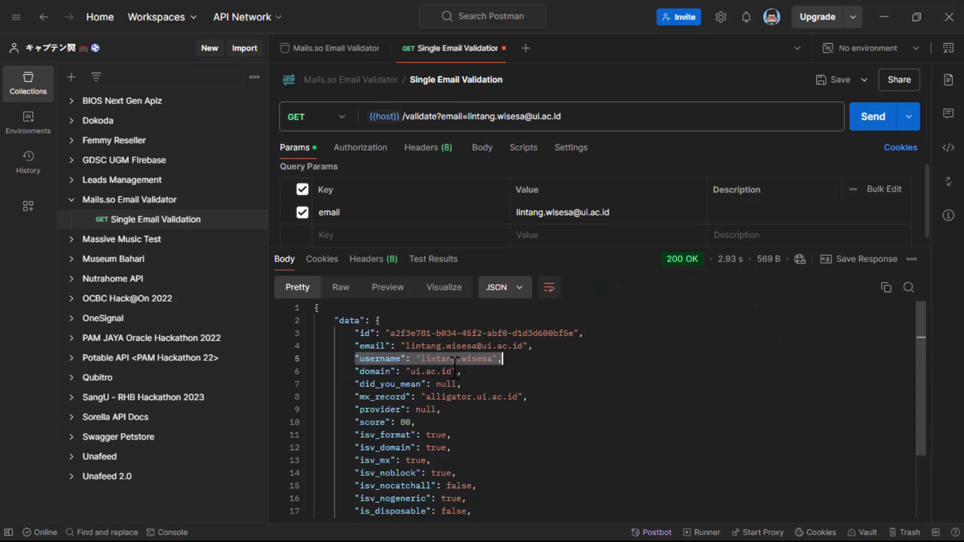
click(363, 372)
drag(363, 372, 465, 373)
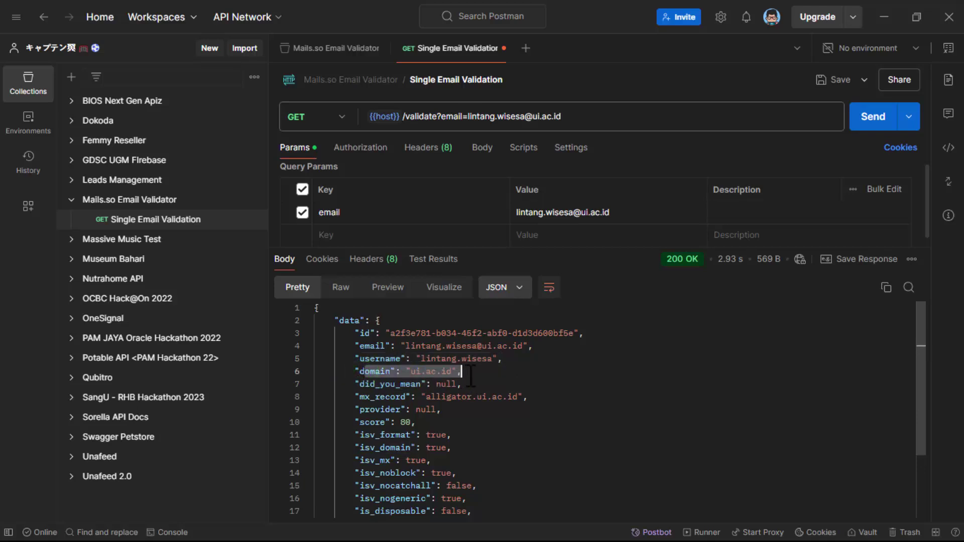
scroll(540, 381, down, 1)
scroll(541, 382, down, 1)
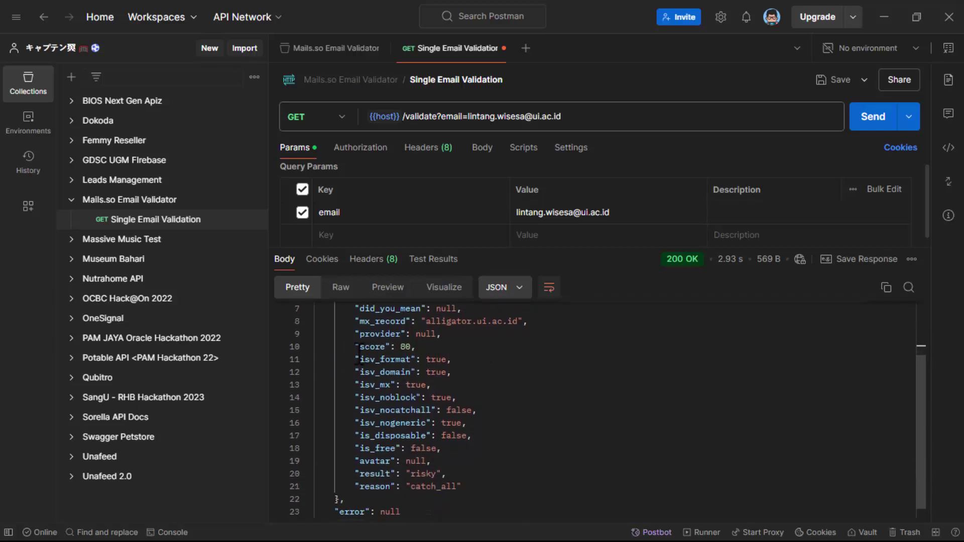
drag(350, 346, 441, 346)
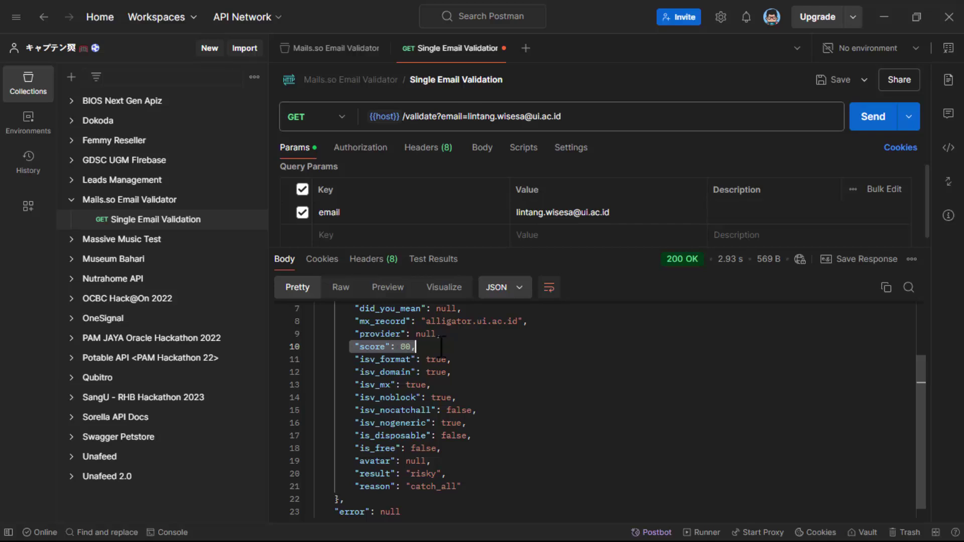
scroll(441, 346, up, 2)
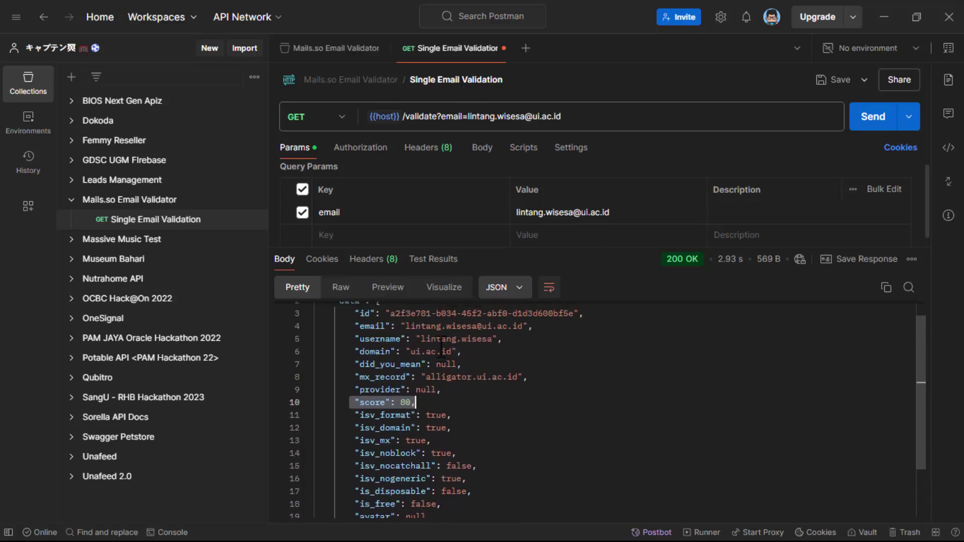
scroll(441, 346, up, 1)
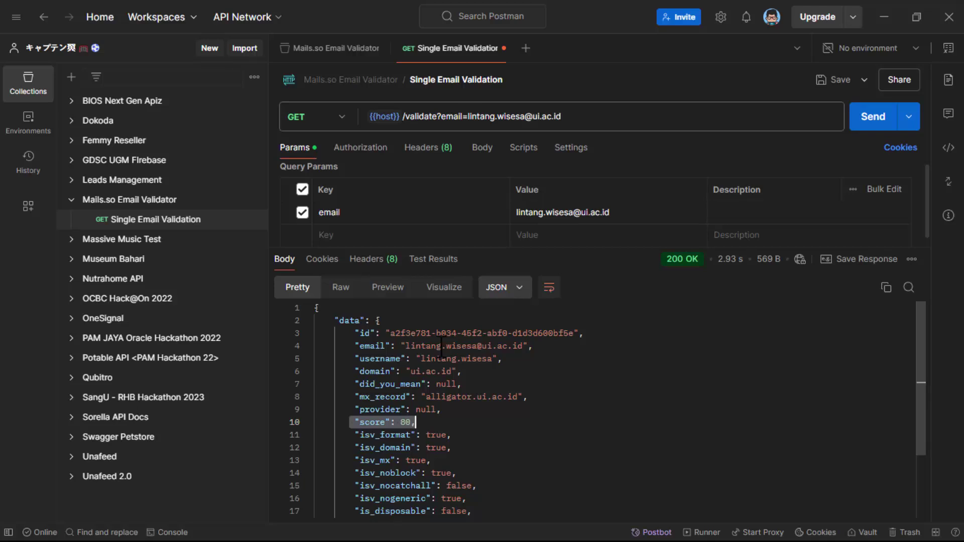
scroll(440, 346, down, 3)
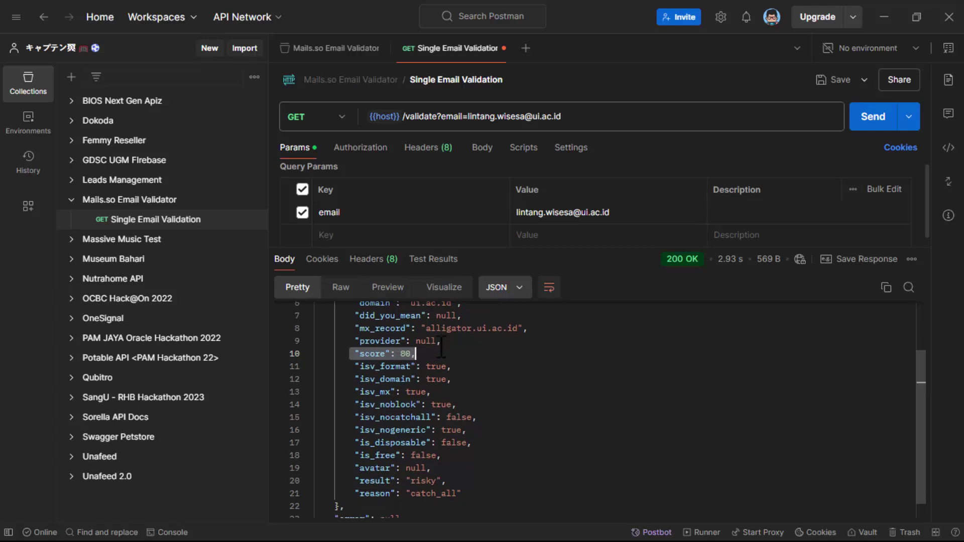
scroll(441, 344, down, 1)
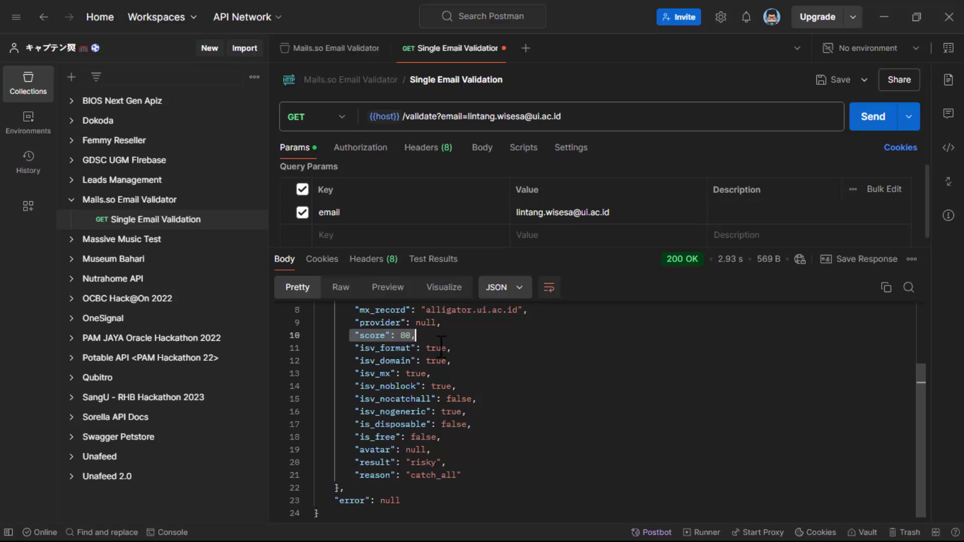
scroll(496, 332, up, 5)
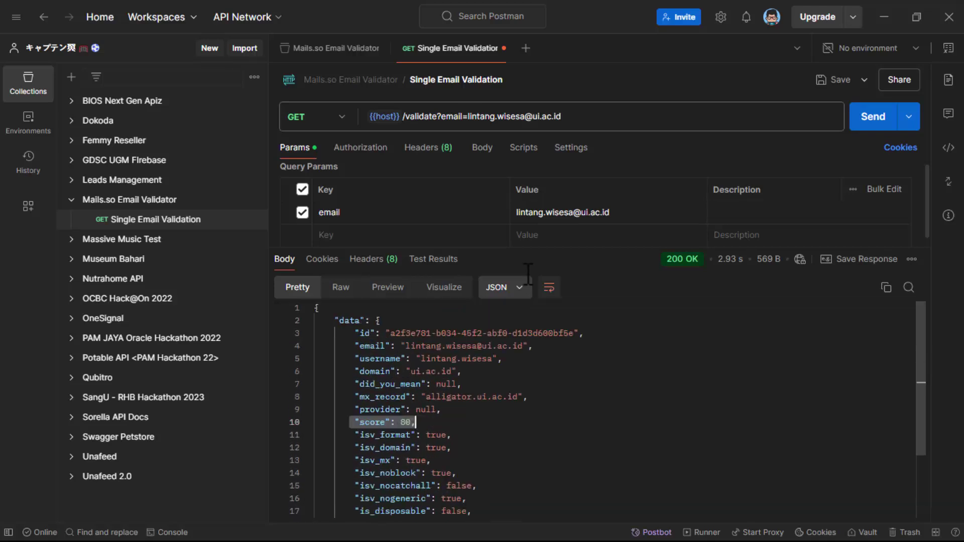
- Replace the email query value with a made-up address and send the request
click(539, 211)
key(ctrl+a)
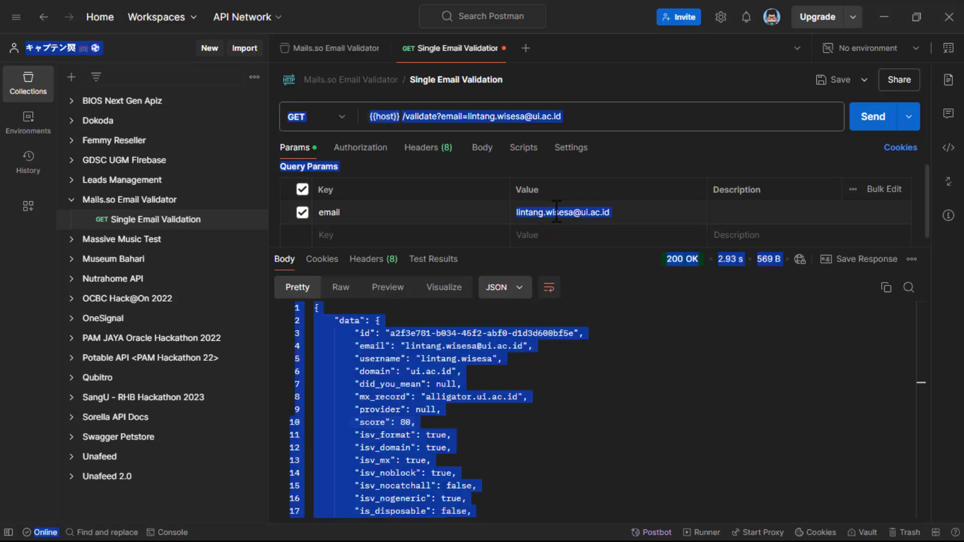
click(592, 211)
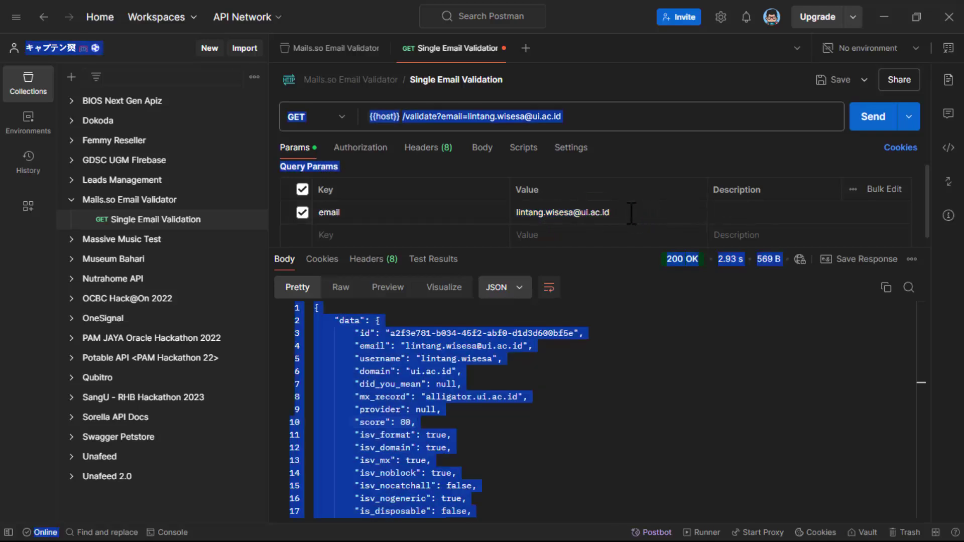
triple_click(567, 212)
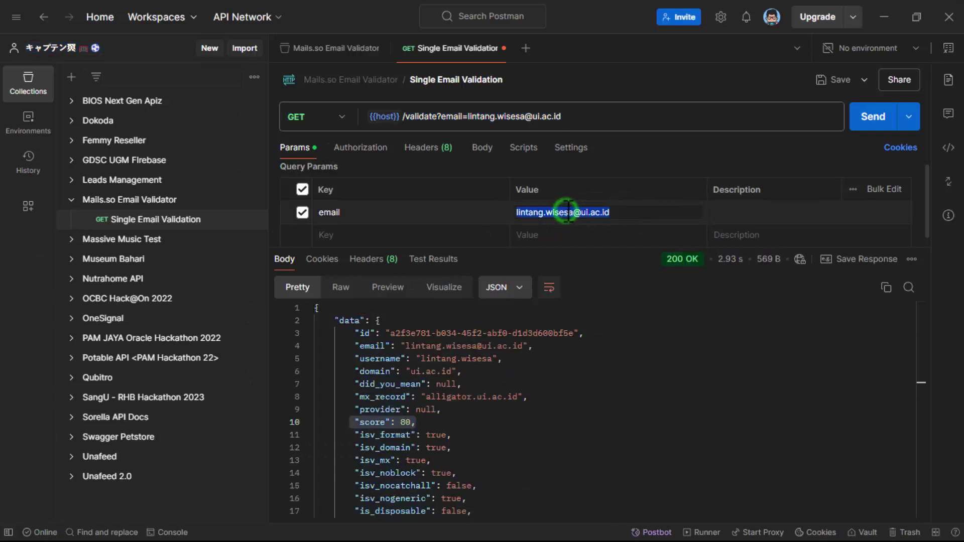
text(121768sdf6s86)
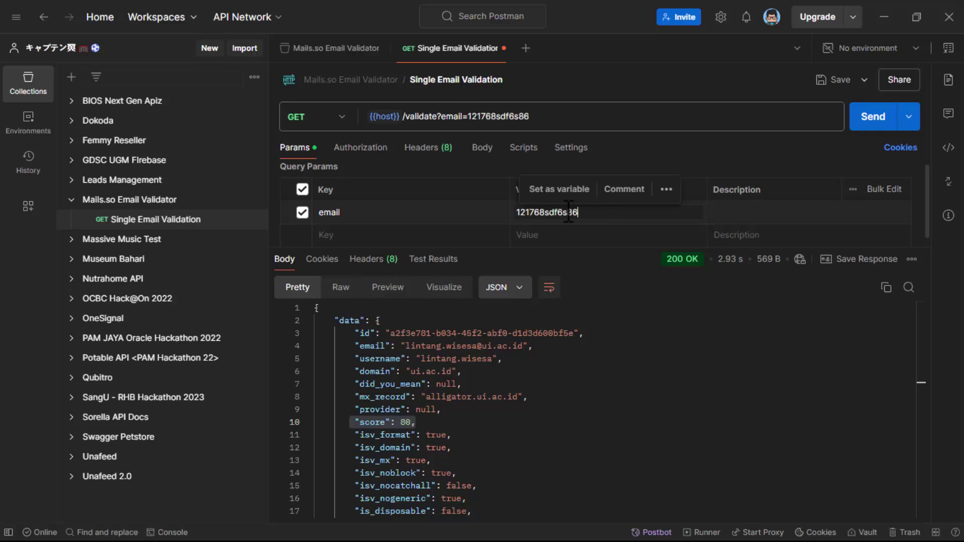
text(8d6s8fs5@)
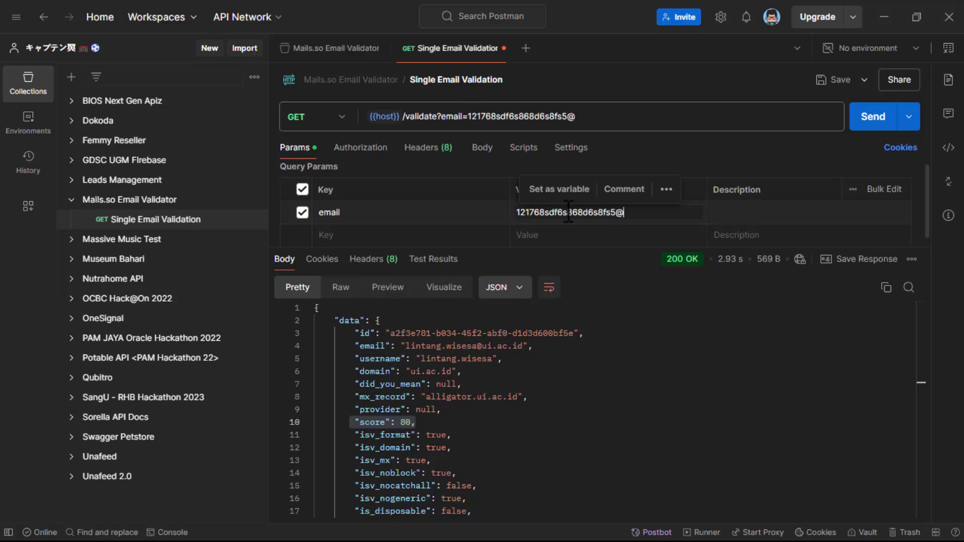
text(hdsagdfdhf.com)
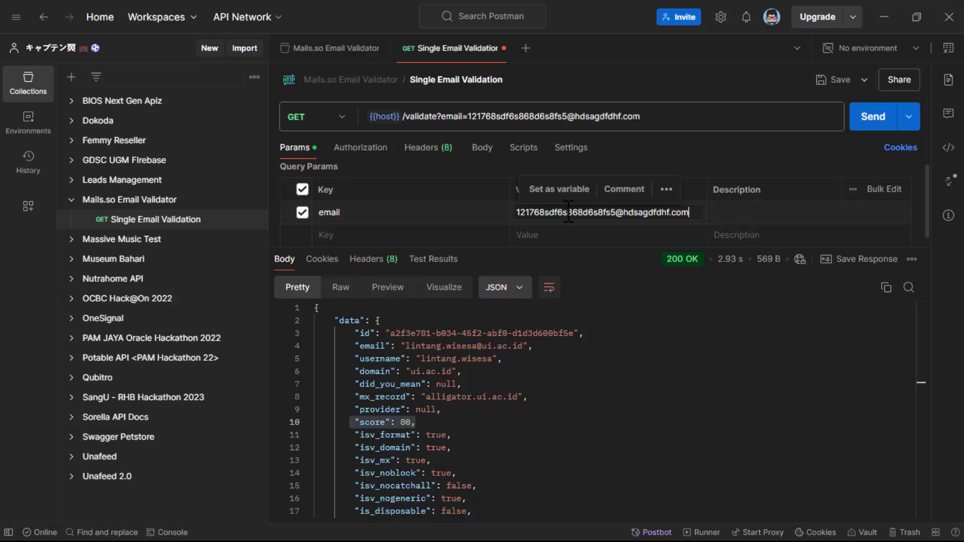
click(627, 304)
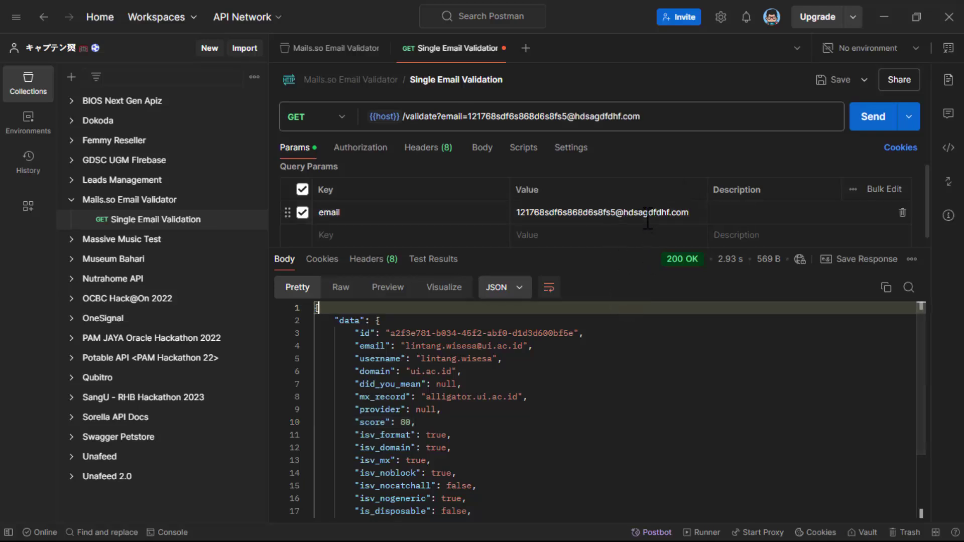
click(867, 122)
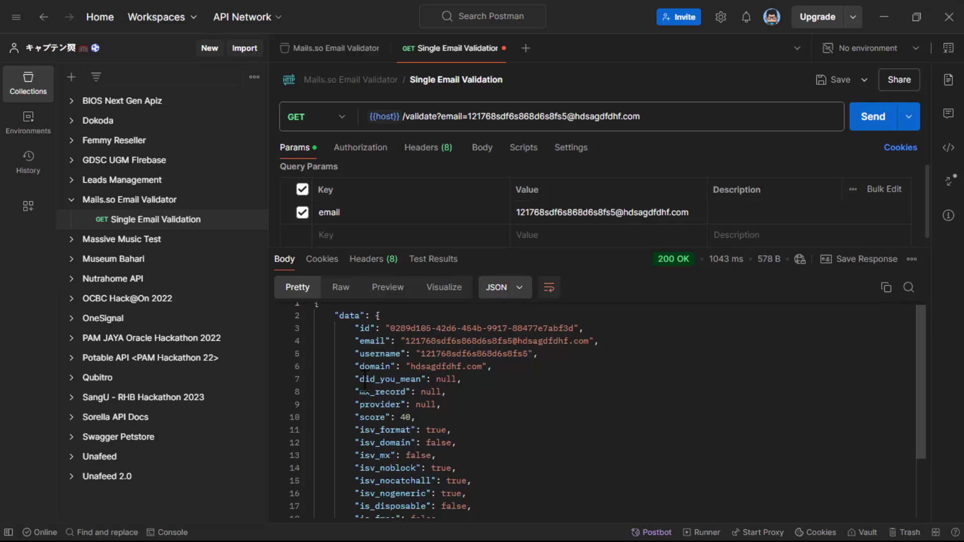
- Highlight the response's 'undeliverable' result and 'invalid_domain' reason in the Body
scroll(362, 382, down, 1)
drag(355, 395, 434, 397)
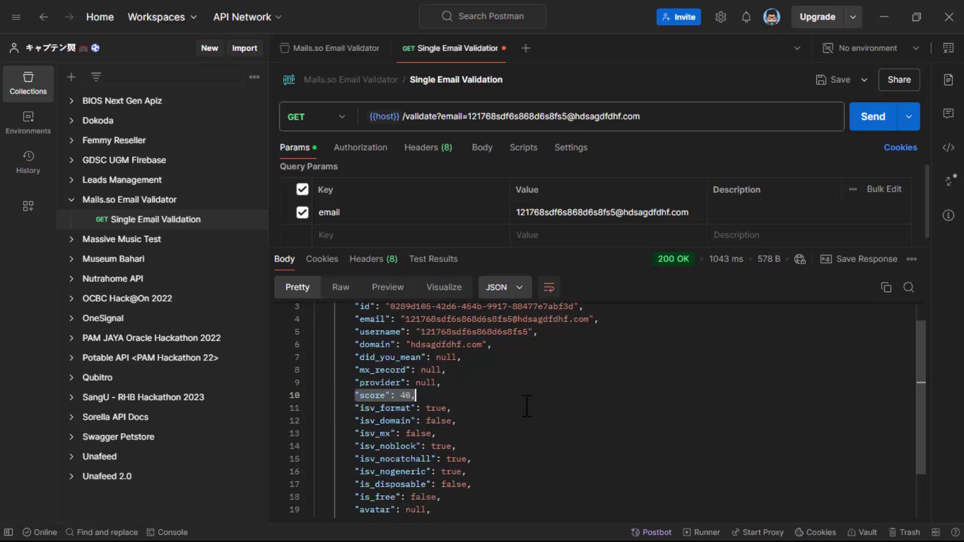
scroll(560, 415, down, 3)
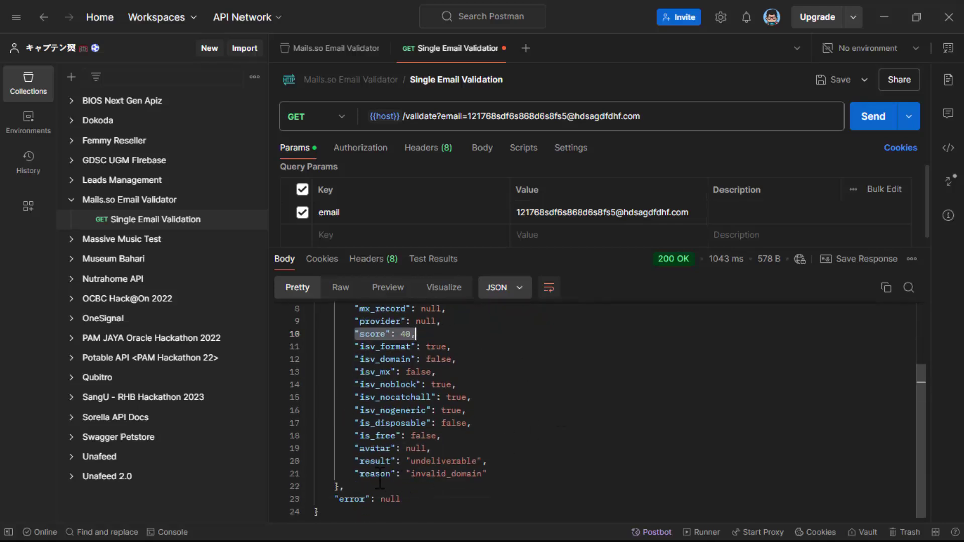
click(355, 473)
drag(354, 473, 490, 474)
click(350, 460)
drag(350, 461, 489, 457)
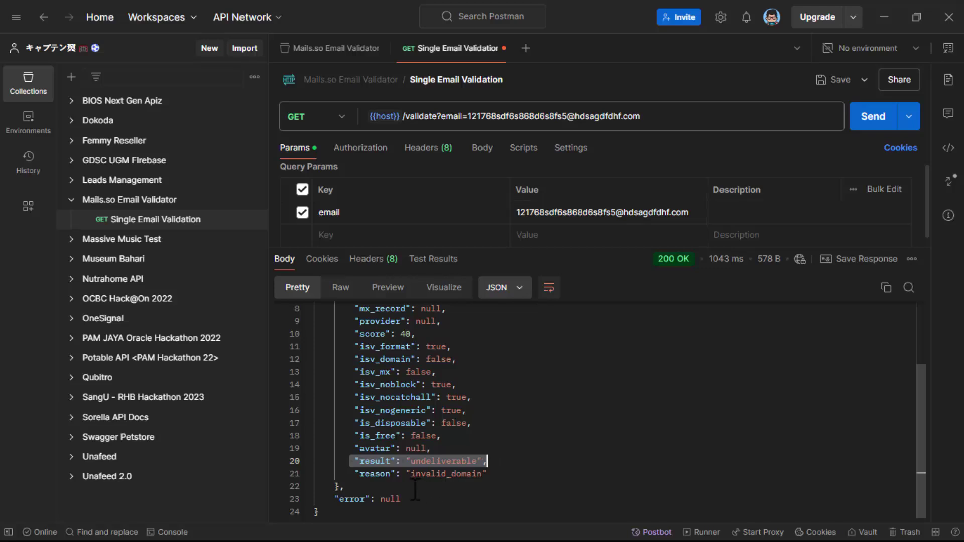
drag(410, 473, 485, 474)
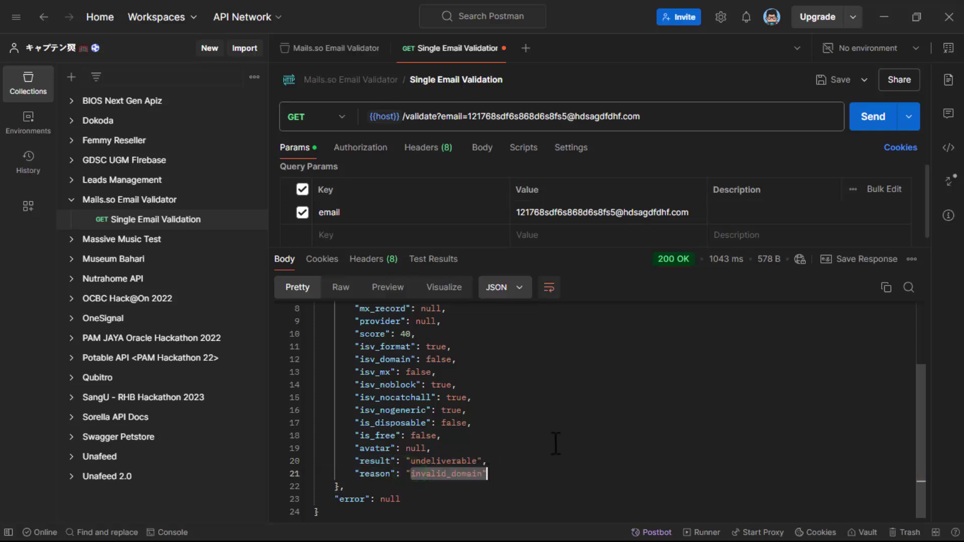
scroll(555, 444, up, 3)
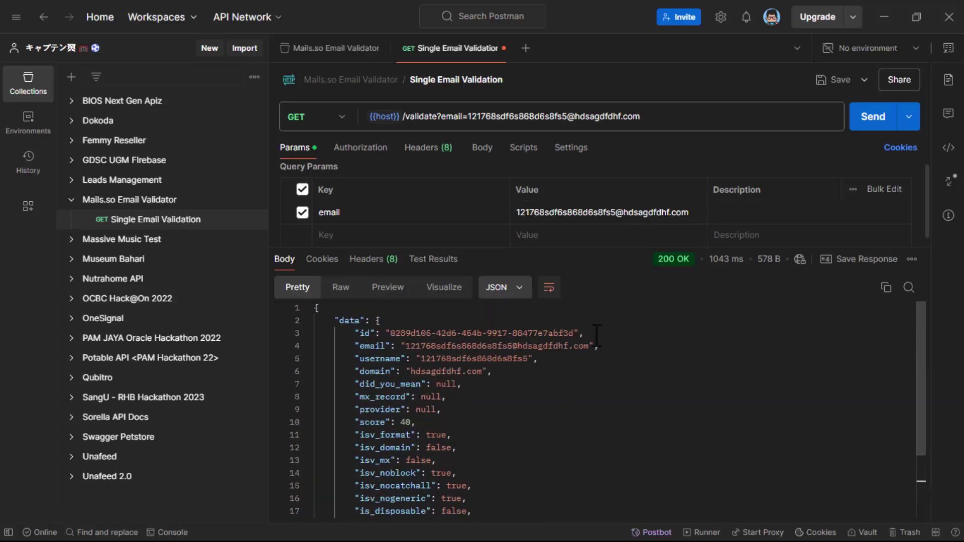
click(628, 213)
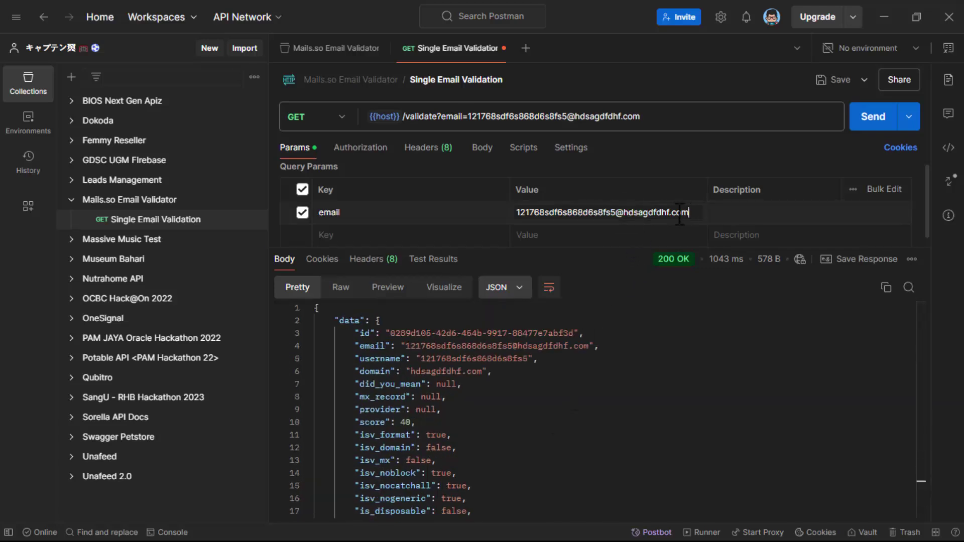
drag(625, 213, 694, 213)
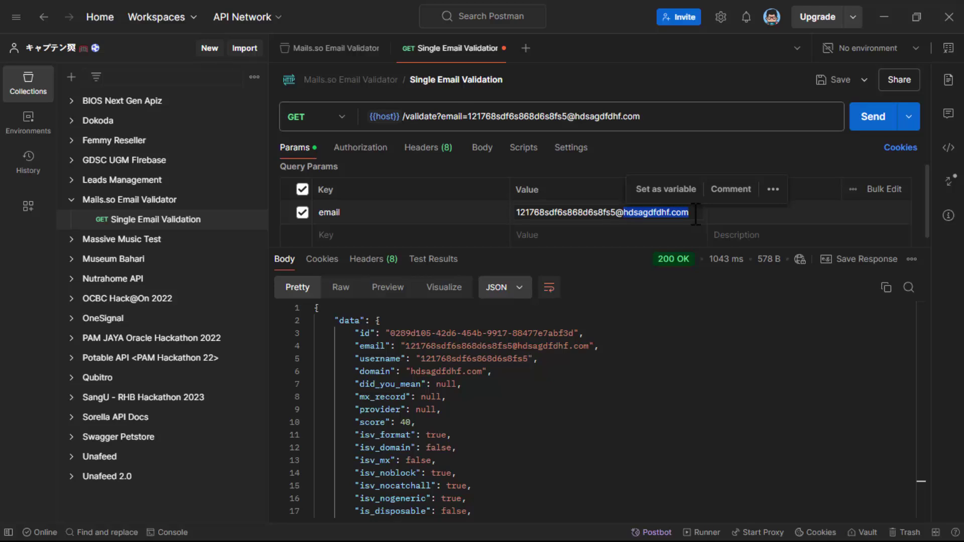
click(519, 326)
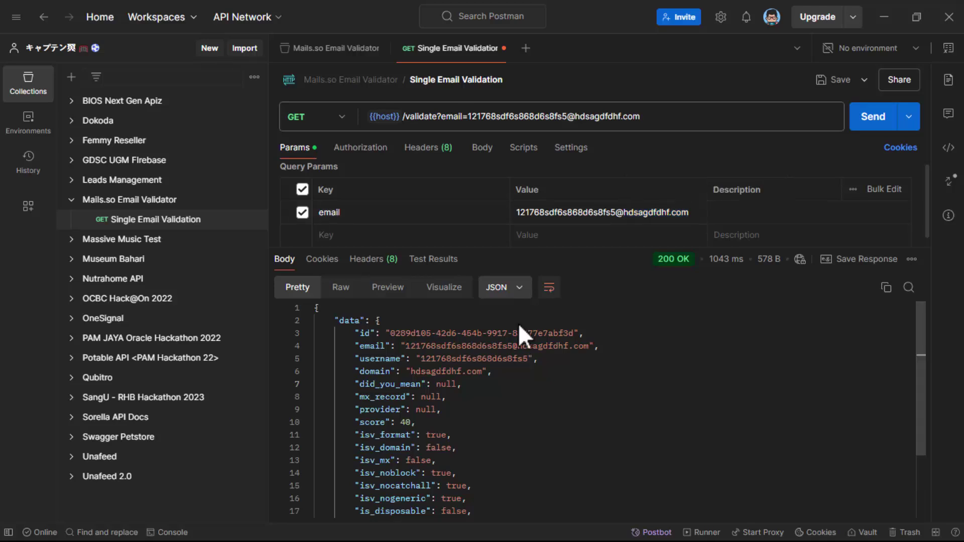